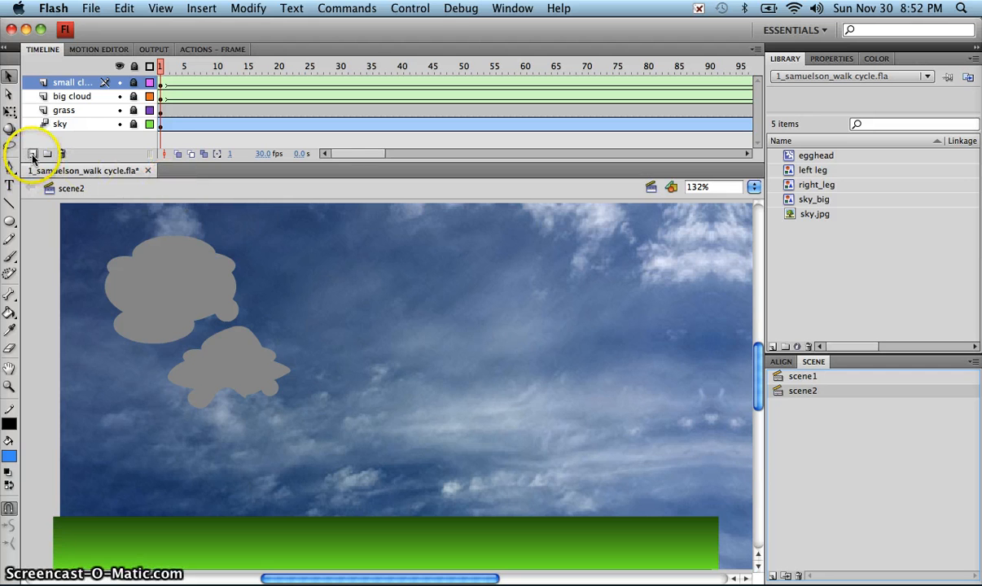
Step: Add a new layer above the small cloud layer in scene2 and name it "sound"
{"action": "left_click", "coordinate": [32, 155]}
{"action": "left_click", "coordinate": [67, 85]}
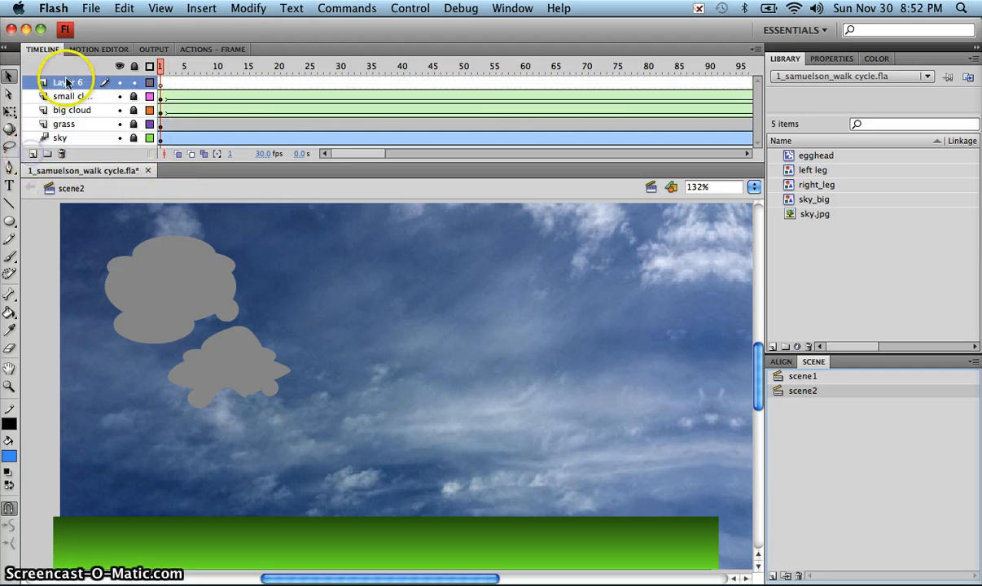
{"action": "type", "text": "sound"}
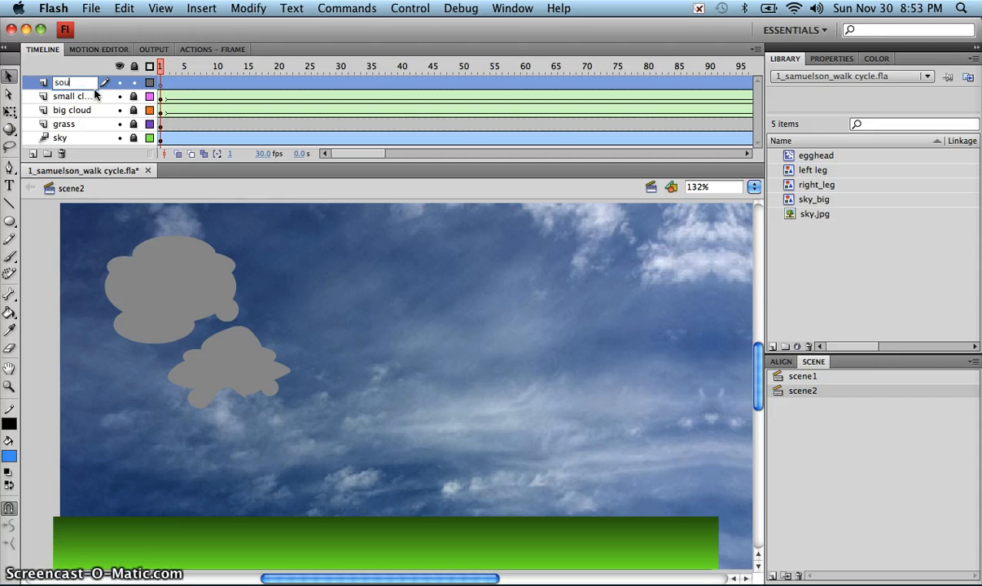
{"action": "key", "text": "Return"}
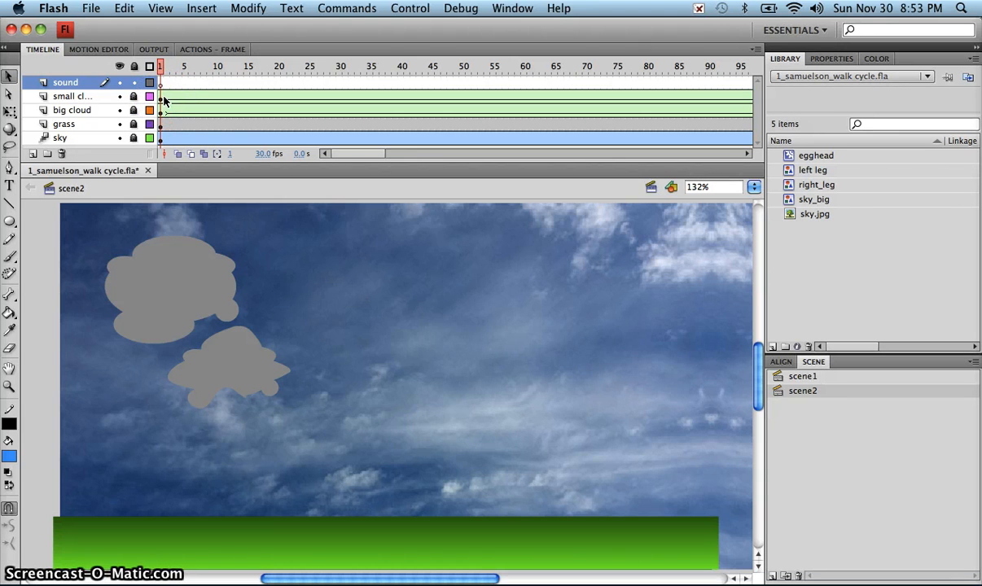
{"action": "mouse_move", "coordinate": [322, 157]}
{"action": "left_mouse_down"}
{"action": "mouse_move", "coordinate": [373, 157]}
{"action": "mouse_move", "coordinate": [338, 157]}
{"action": "left_mouse_up"}
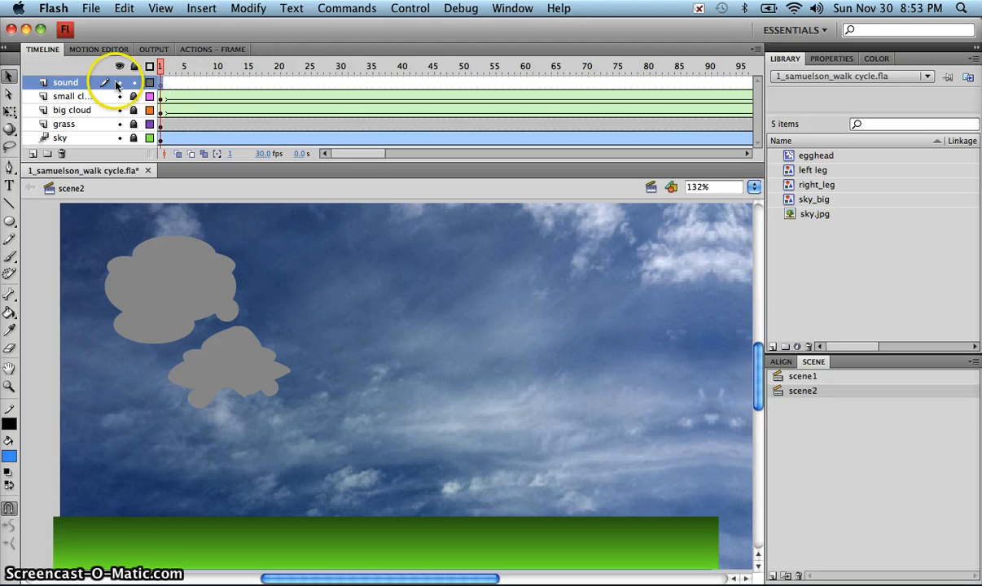
Step: Import the audio file 26 Tropical Dance (short).wav from the Desktop into the library
{"action": "left_click", "coordinate": [91, 8]}
{"action": "mouse_move", "coordinate": [180, 240]}
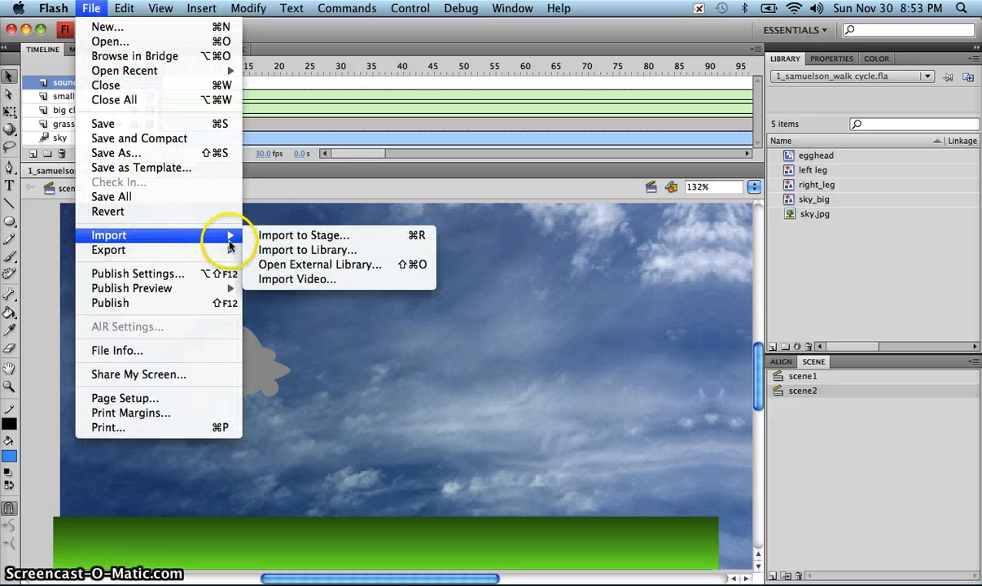
{"action": "left_click", "coordinate": [277, 249]}
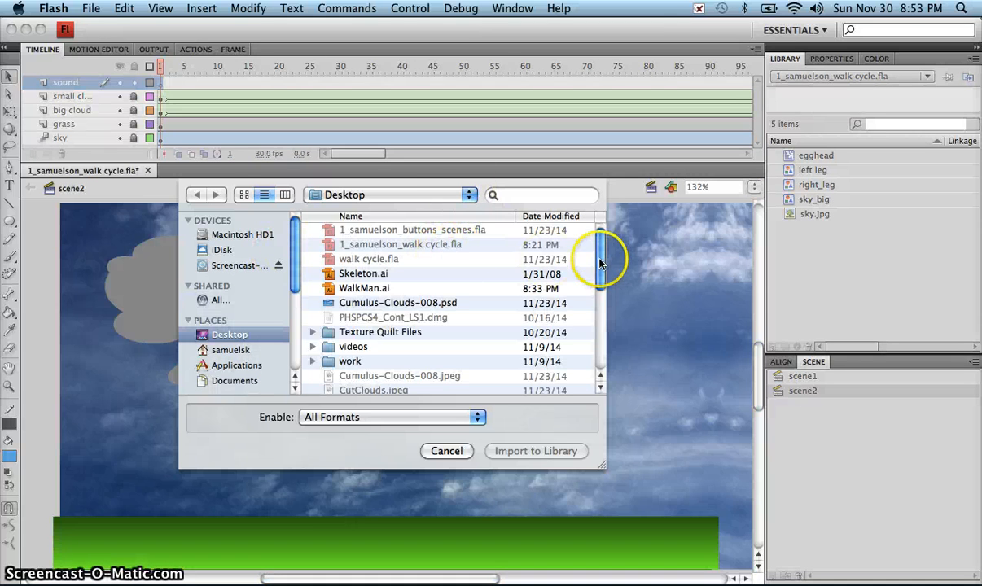
{"action": "left_click_drag", "start_coordinate": [600, 257], "coordinate": [604, 342]}
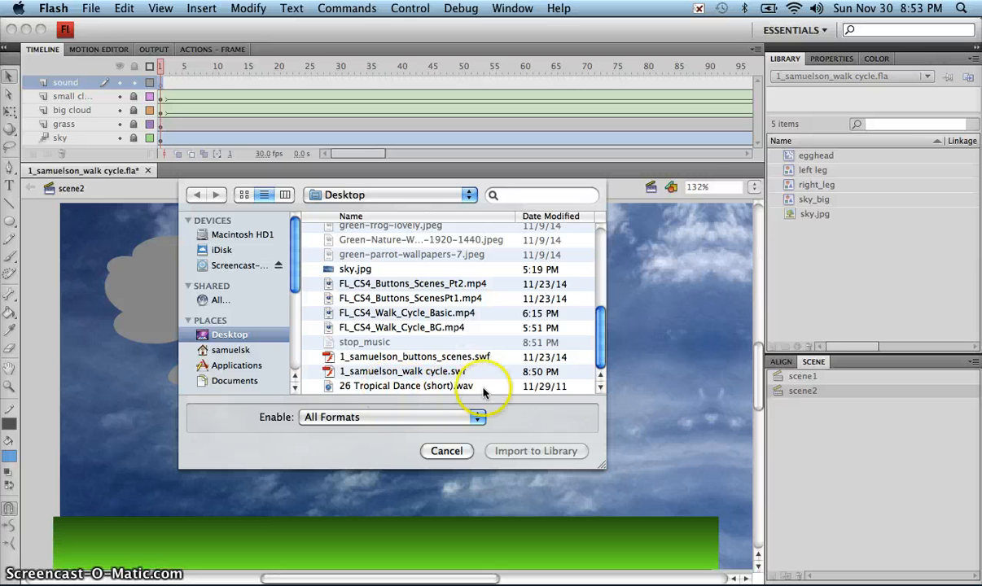
{"action": "double_click", "coordinate": [392, 386]}
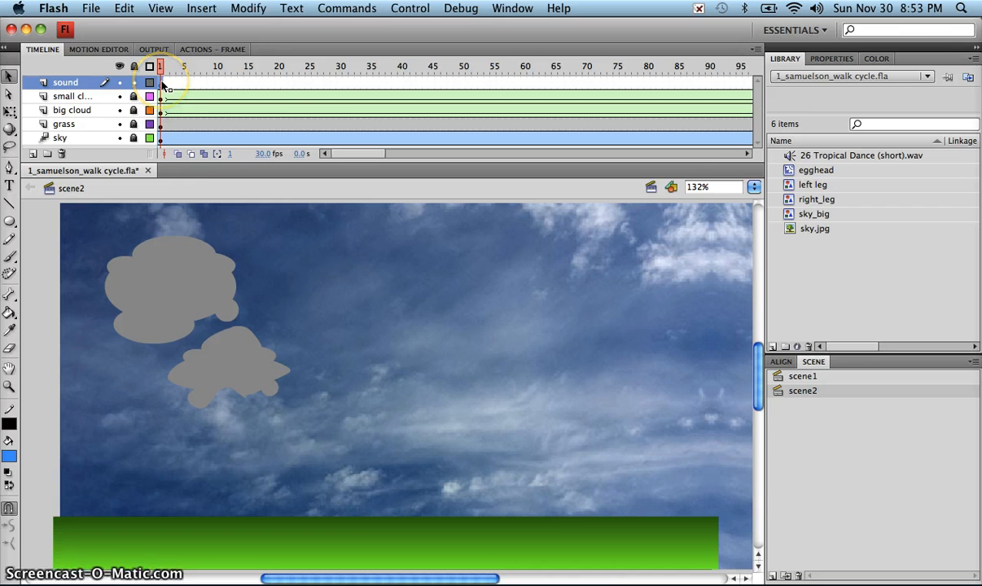
Step: Place 26 Tropical Dance (short).wav from the library onto the stage on the sound layer, starting at frame 1
{"action": "left_click", "coordinate": [816, 157]}
{"action": "left_click_drag", "start_coordinate": [535, 284], "coordinate": [535, 283]}
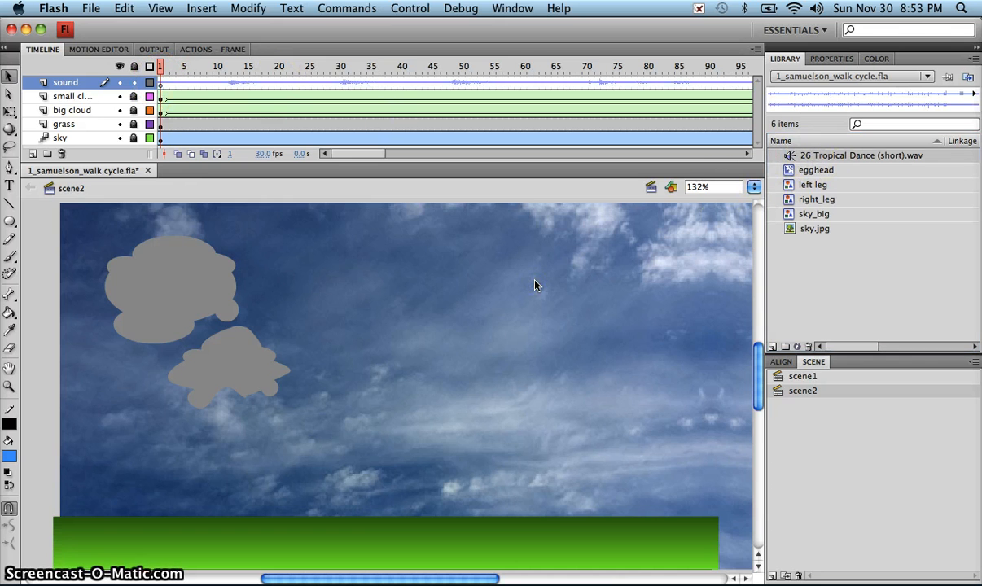
{"action": "left_click", "coordinate": [616, 342]}
Step: Test the movie to hear how the music plays through the scenes, and close the preview
{"action": "left_click_drag", "start_coordinate": [340, 155], "coordinate": [376, 156]}
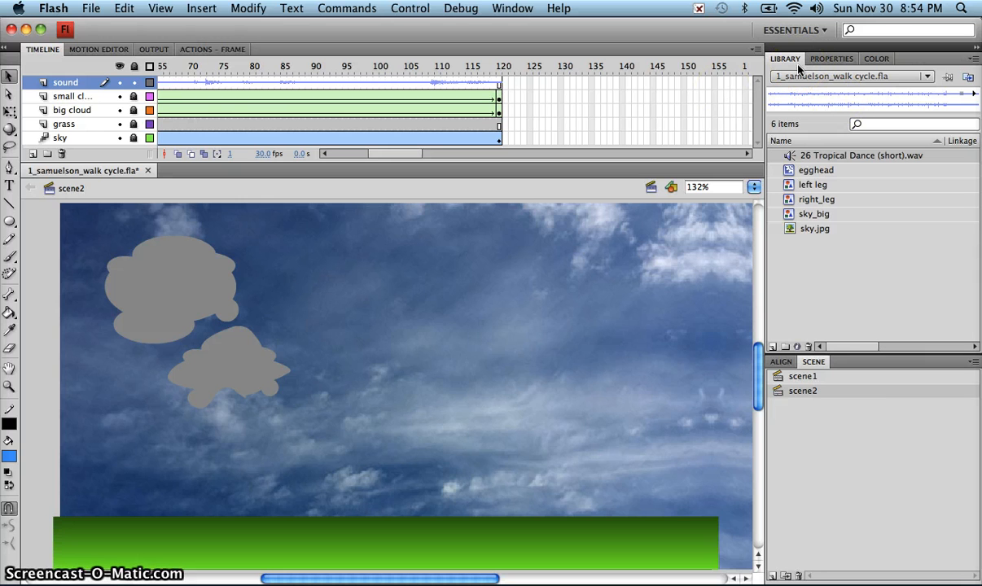
{"action": "key", "text": "super+Return"}
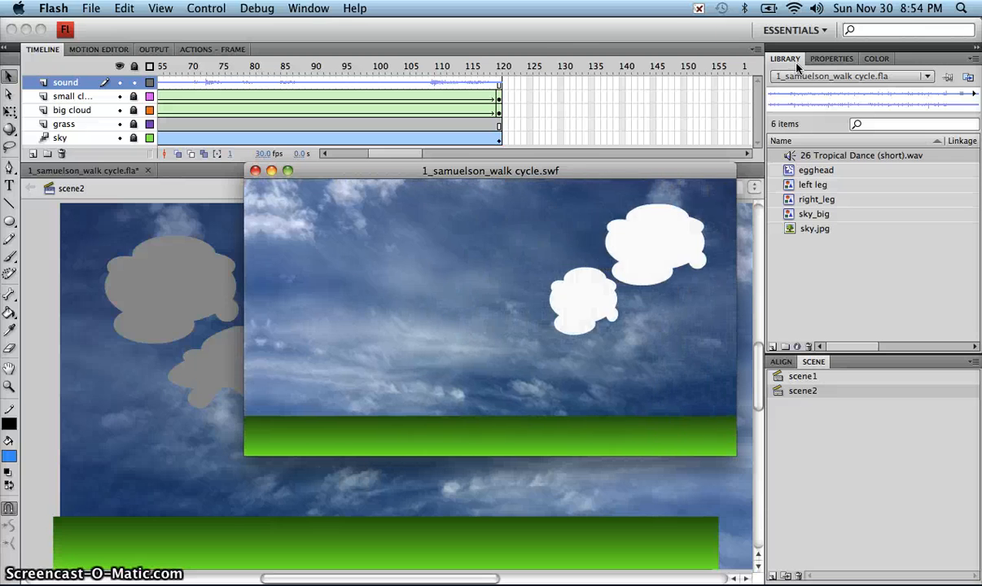
{"action": "left_click", "coordinate": [255, 173]}
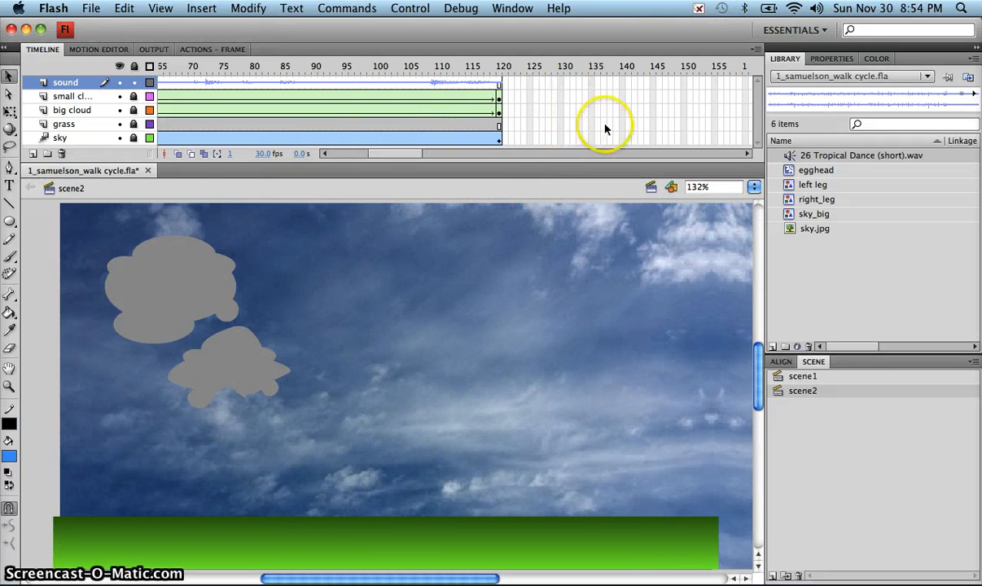
Step: Insert a blank keyframe at frame 120 of the sound layer and open its frame script for editing
{"action": "left_click", "coordinate": [499, 88]}
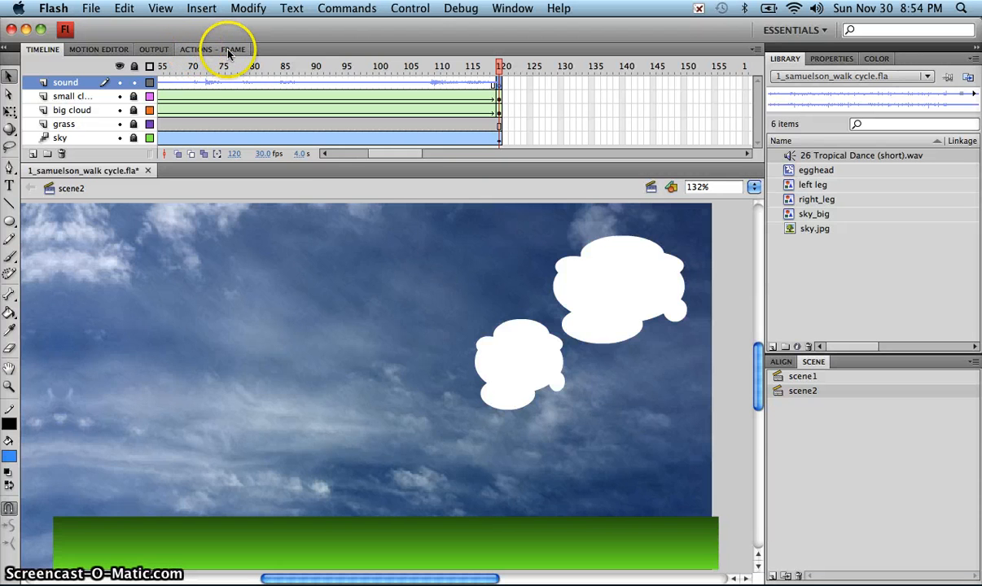
{"action": "left_click", "coordinate": [225, 51]}
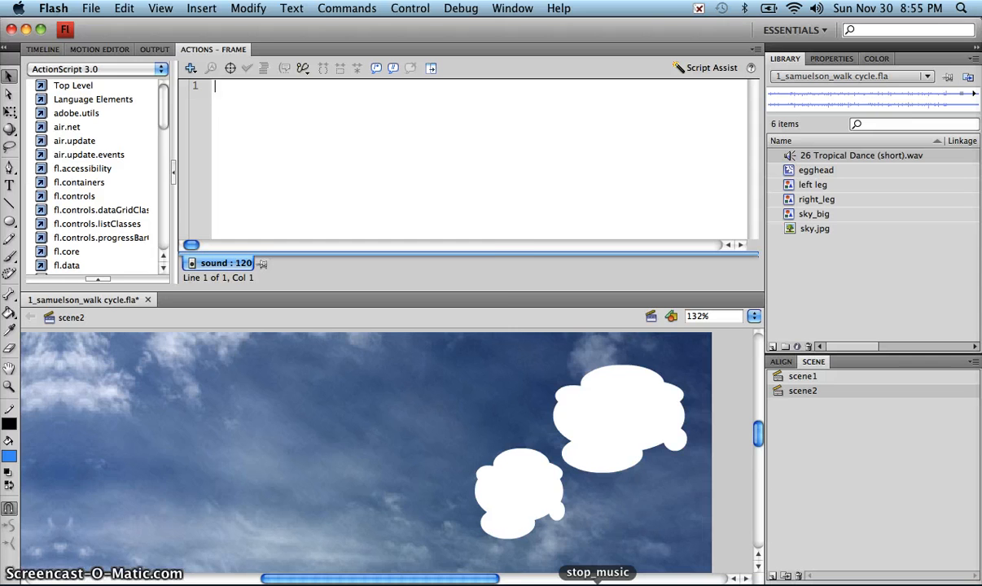
Step: Switch to TextEdit, copy all the code in the stop_music file and minimize its window
{"action": "left_click", "coordinate": [597, 581]}
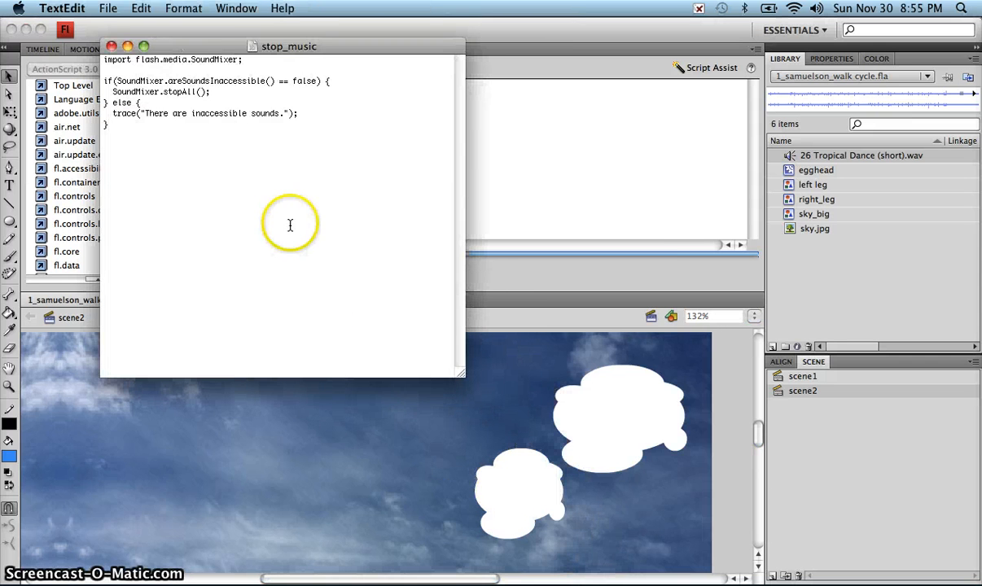
{"action": "left_click", "coordinate": [136, 150]}
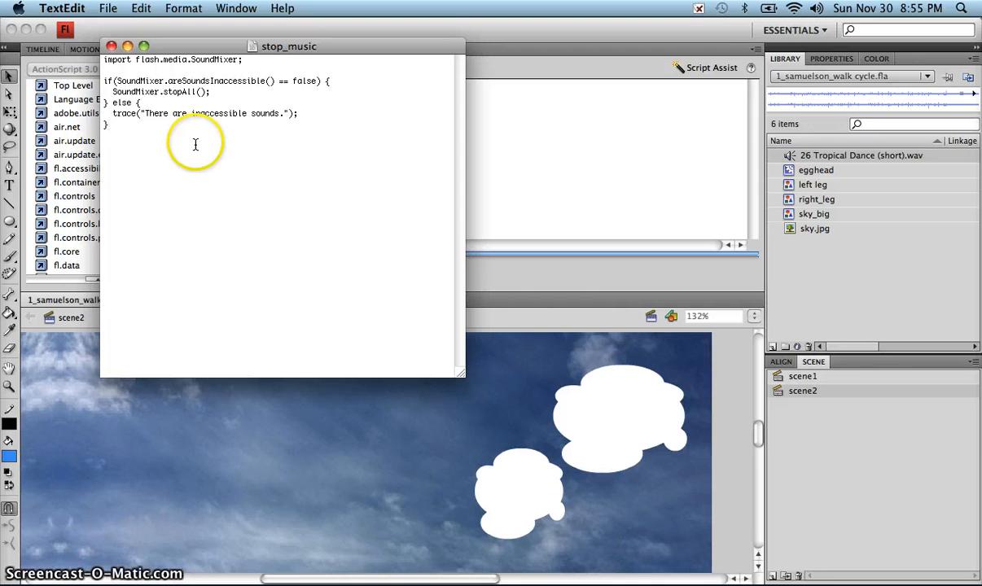
{"action": "key", "text": "super+a"}
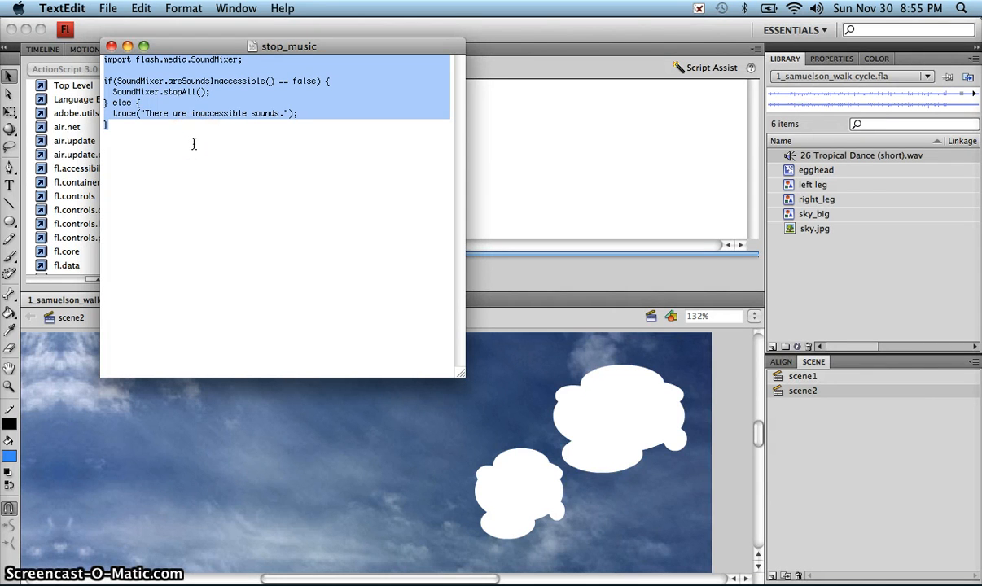
{"action": "left_click", "coordinate": [128, 46]}
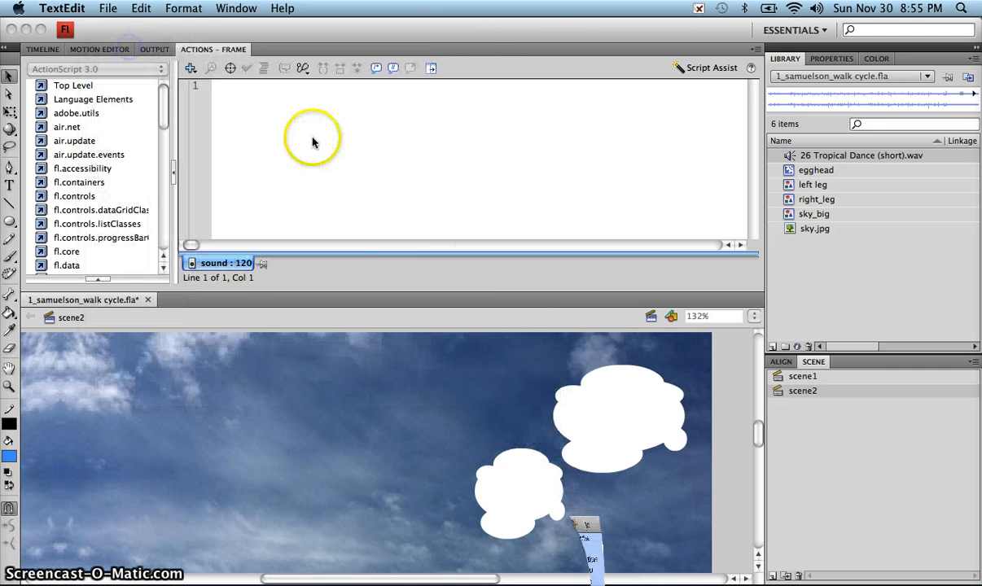
Step: Paste the SoundMixer.stopAll() code into the script of frame 120 on the sound layer, and return to a compact timeline
{"action": "left_click", "coordinate": [280, 113]}
{"action": "left_click", "coordinate": [219, 92]}
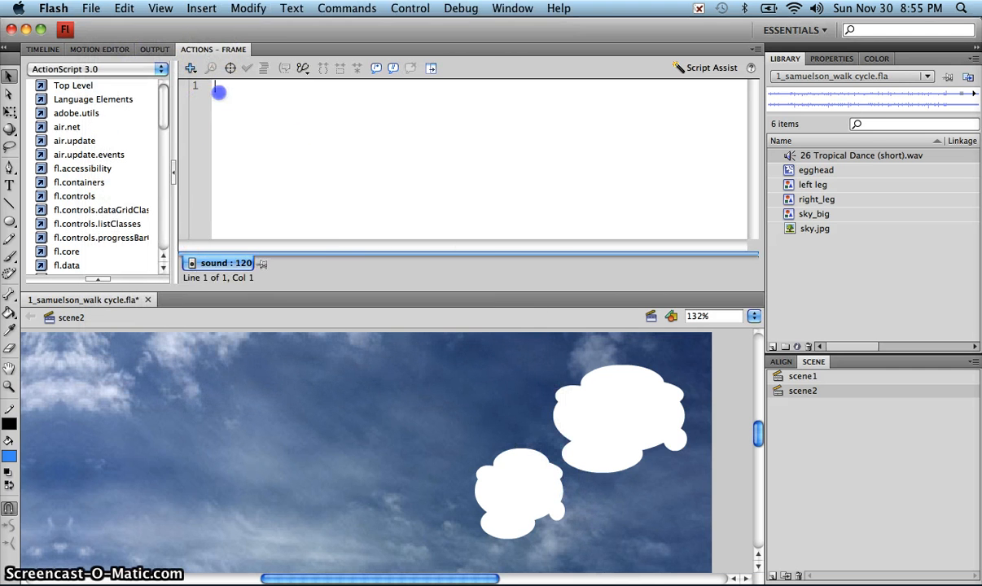
{"action": "type", "text": "import flash.media.SoundMixer;  if(SoundMixer.areSoundsInaccessible() == false) { \tSoundMixer.stopAll(); } else { \ttrace(\"There are inaccessible sounds\"); }"}
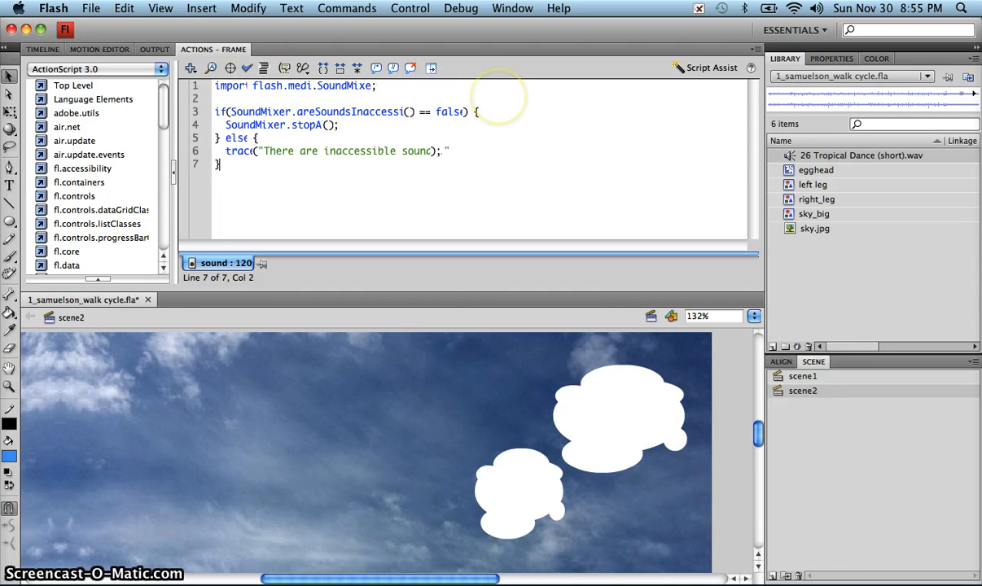
{"action": "left_click", "coordinate": [42, 49]}
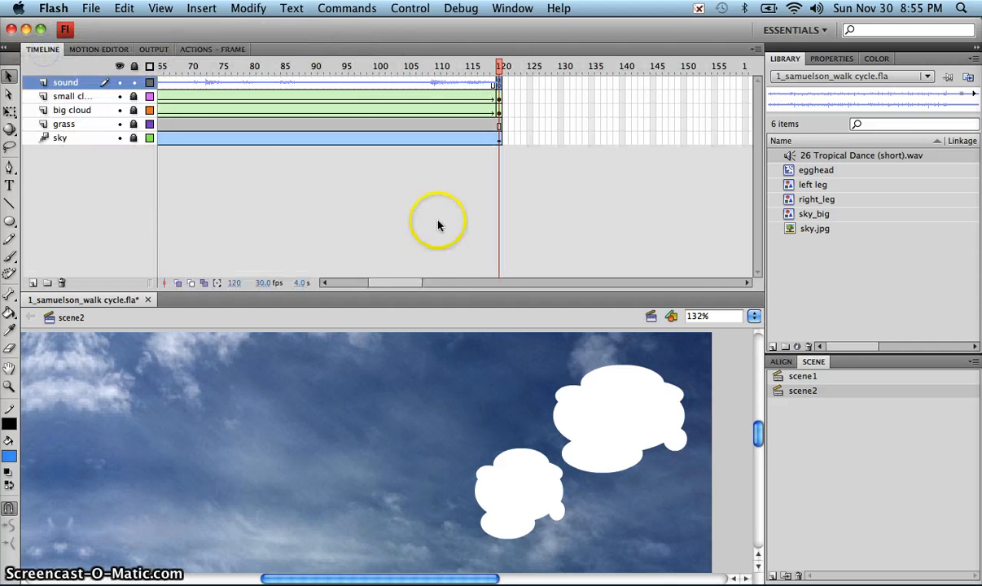
{"action": "left_click_drag", "start_coordinate": [496, 241], "coordinate": [488, 167]}
Step: Test the movie to check the music against the stop script, close the preview and save the document
{"action": "left_click", "coordinate": [505, 86]}
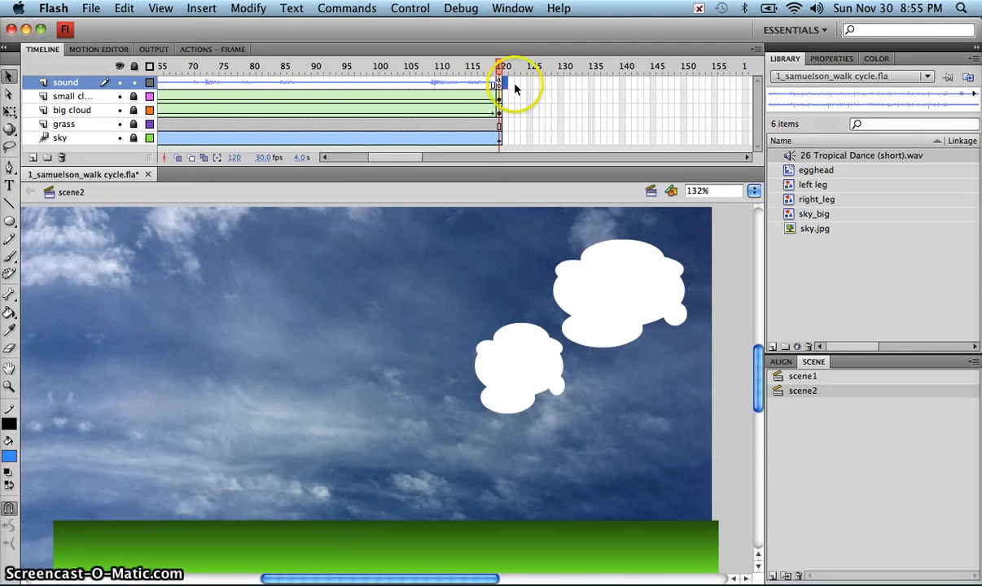
{"action": "key", "text": "super+Return"}
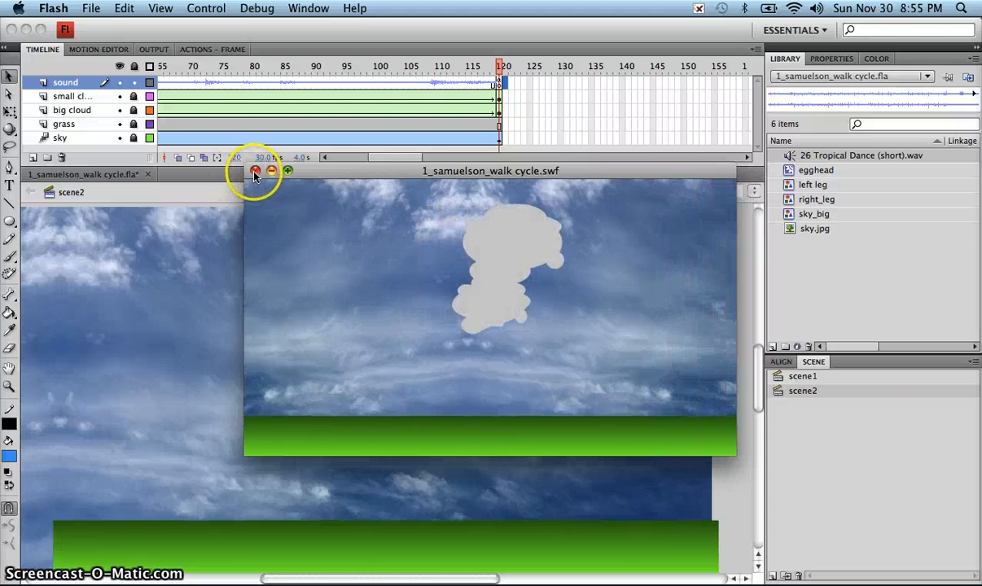
{"action": "left_click", "coordinate": [255, 170]}
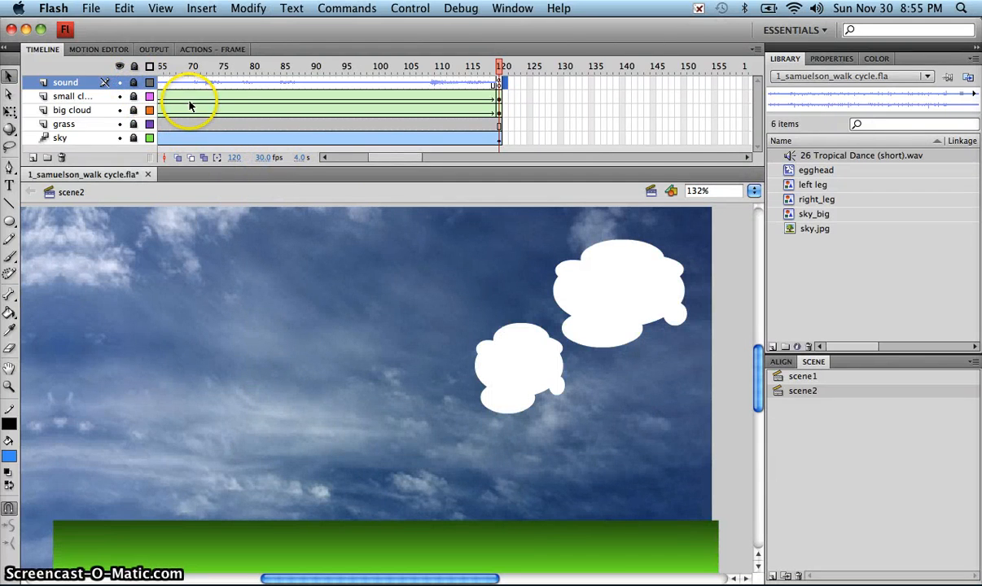
{"action": "key", "text": "super+s"}
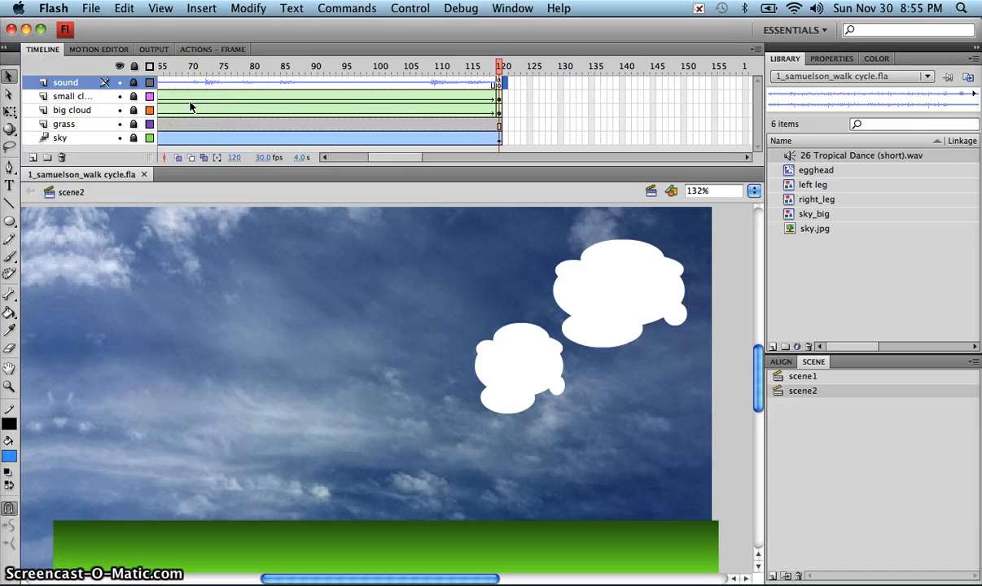
Step: Add a new layer above the sound layer and start importing WalkMan.ai from the Desktop to the stage
{"action": "left_click_drag", "start_coordinate": [359, 161], "coordinate": [325, 159]}
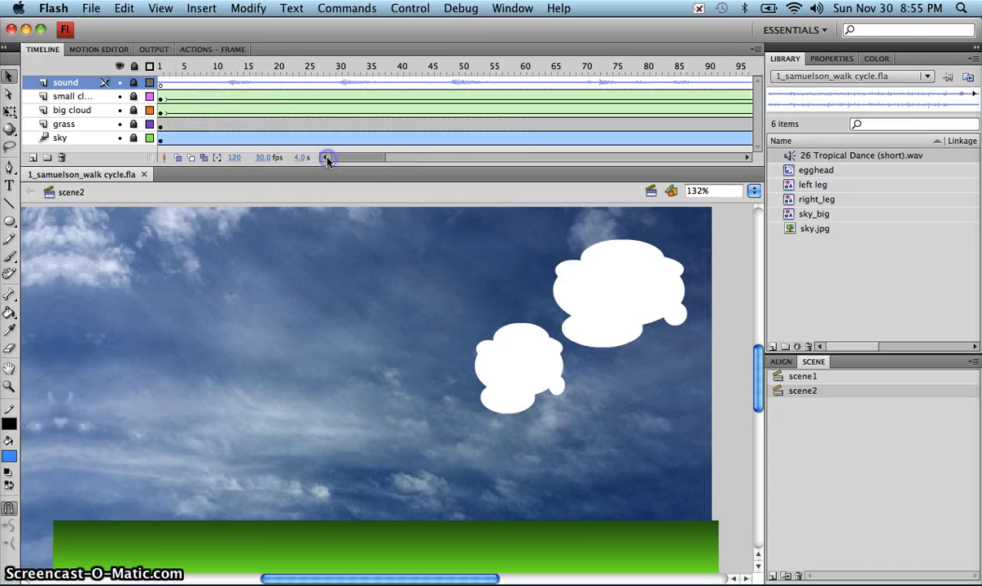
{"action": "left_click", "coordinate": [33, 158]}
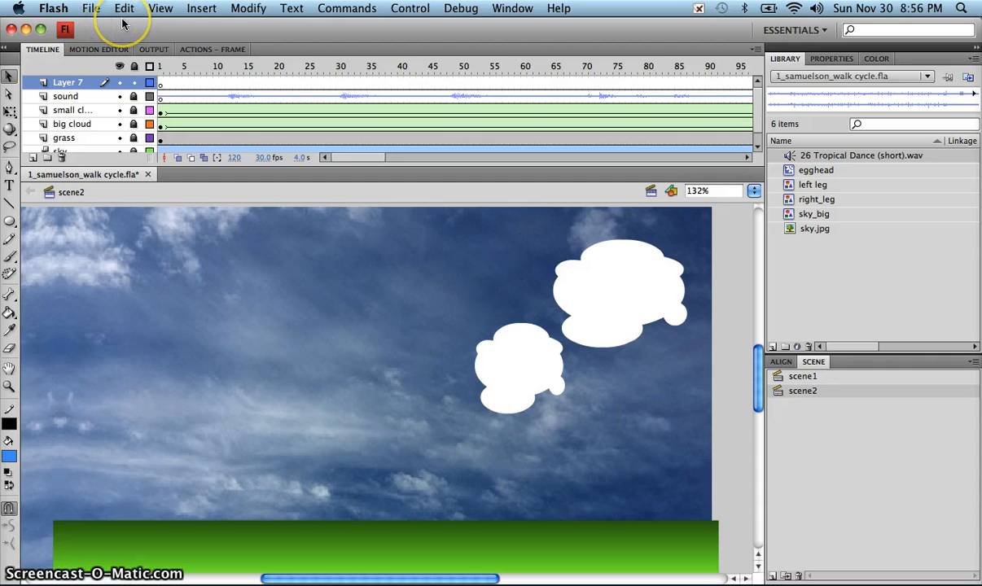
{"action": "left_click", "coordinate": [90, 10]}
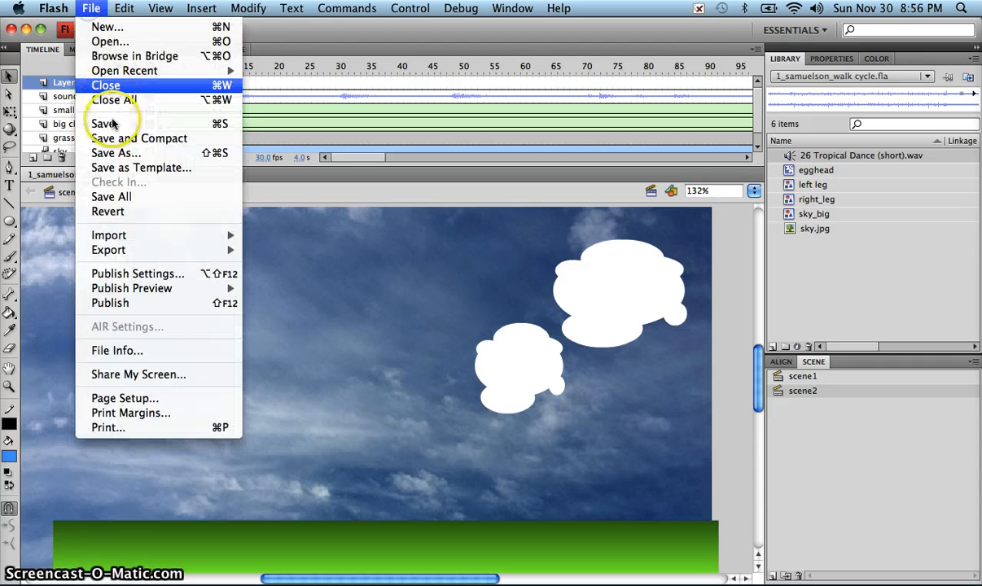
{"action": "mouse_move", "coordinate": [148, 238]}
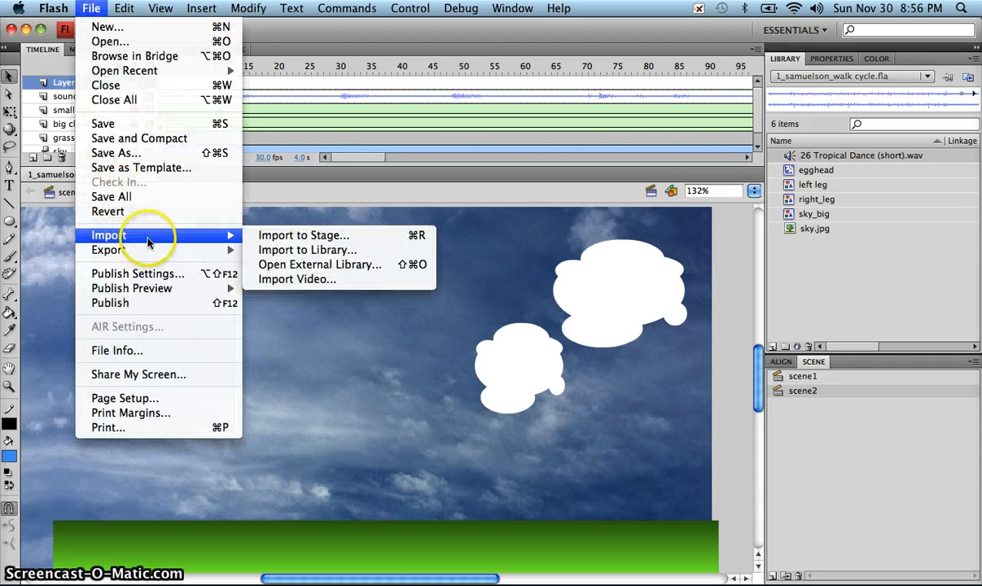
{"action": "left_click", "coordinate": [278, 235]}
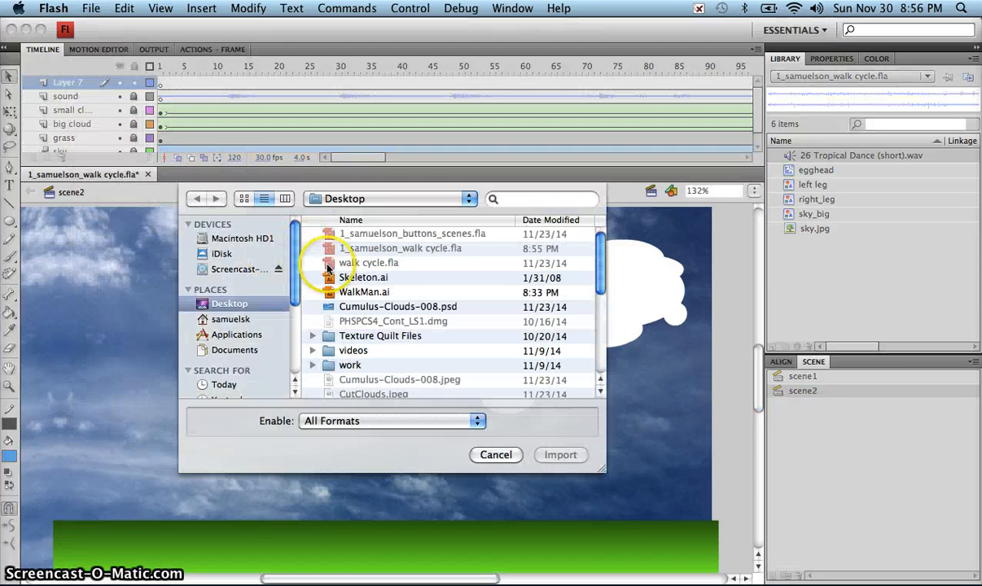
{"action": "left_click", "coordinate": [372, 291]}
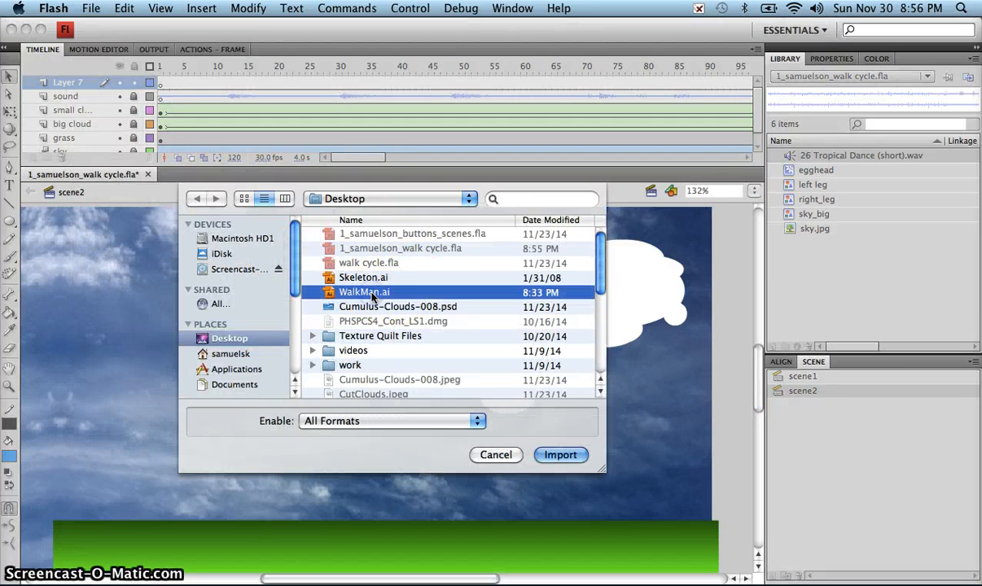
{"action": "left_click", "coordinate": [562, 455]}
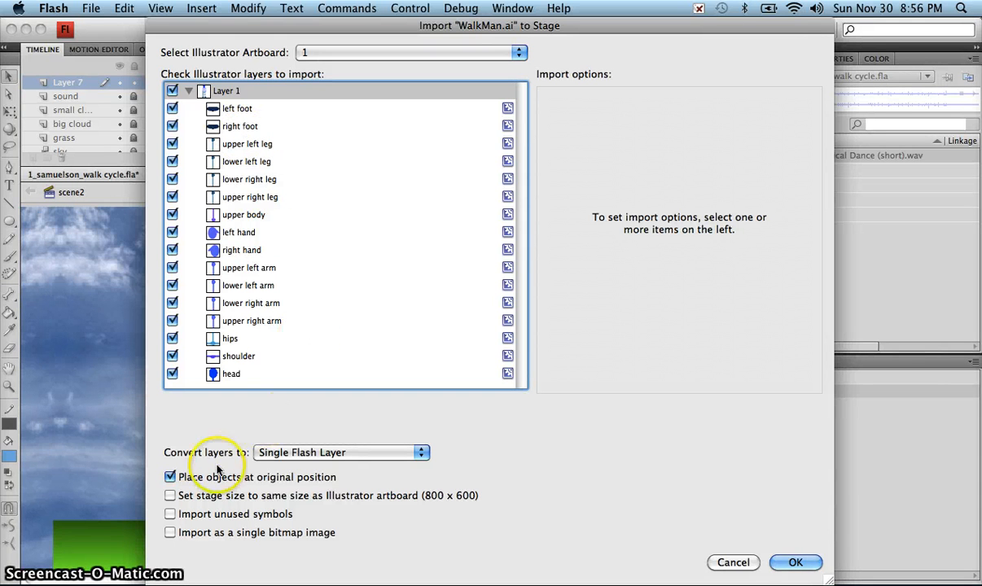
Step: Import WalkMan.ai with its layers converted to a Single Flash Layer and its objects placed at their original position
{"action": "left_click", "coordinate": [277, 454]}
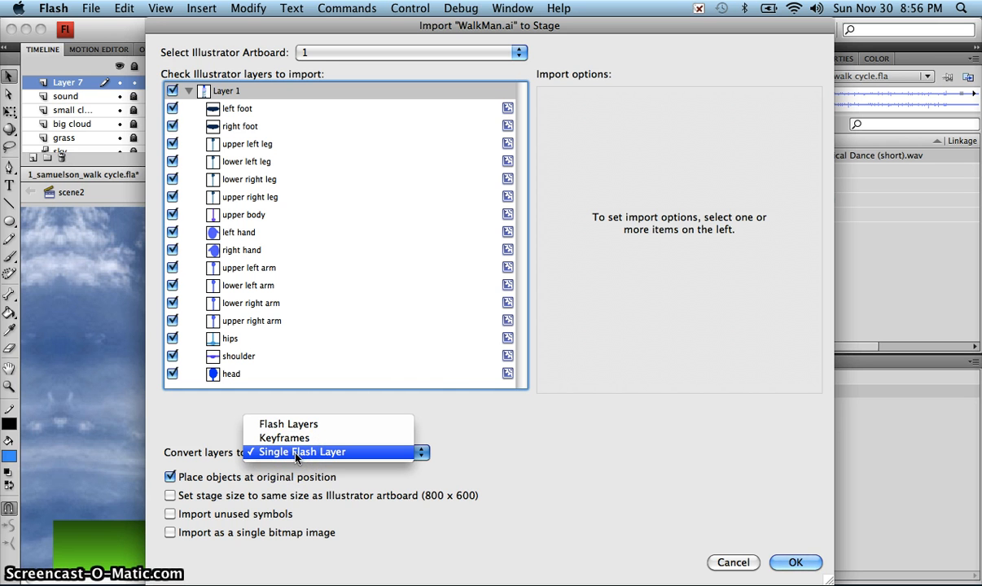
{"action": "left_click", "coordinate": [296, 457]}
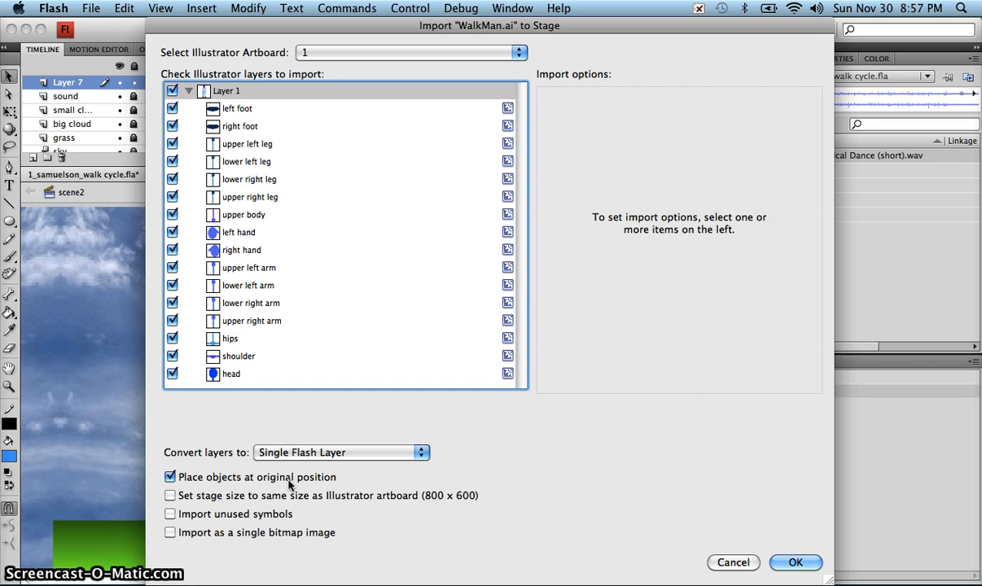
{"action": "left_click", "coordinate": [293, 446]}
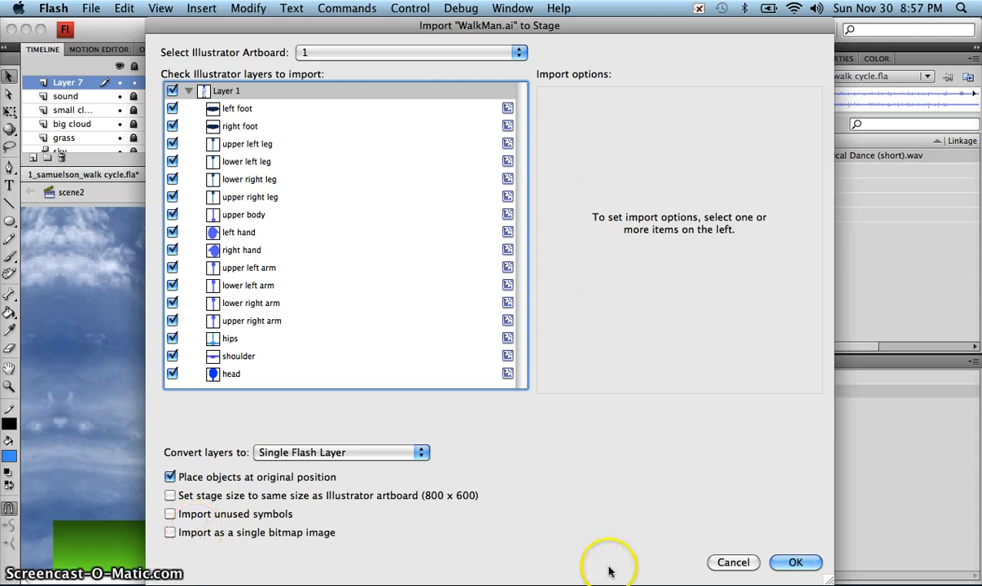
{"action": "left_click", "coordinate": [798, 562]}
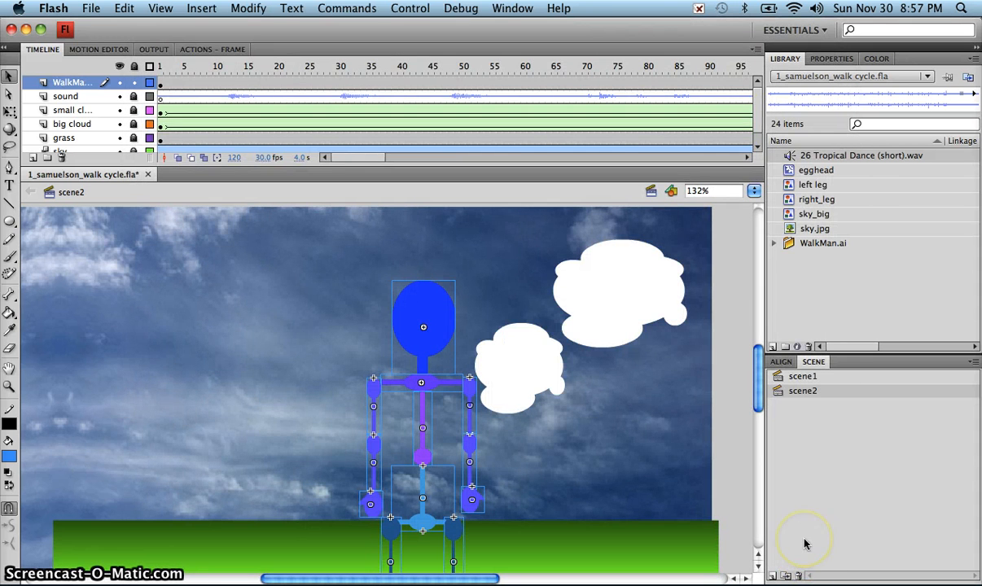
Step: In frame 1, scale down the whole WalkMan figure with Free Transform and position it so its feet stand on the grass
{"action": "key", "text": "super+minus"}
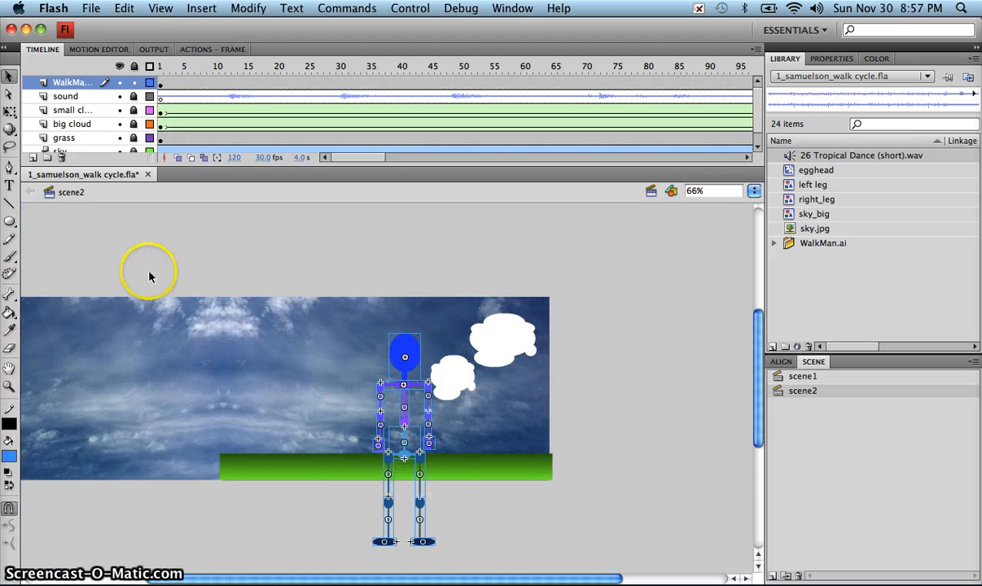
{"action": "left_click", "coordinate": [162, 83]}
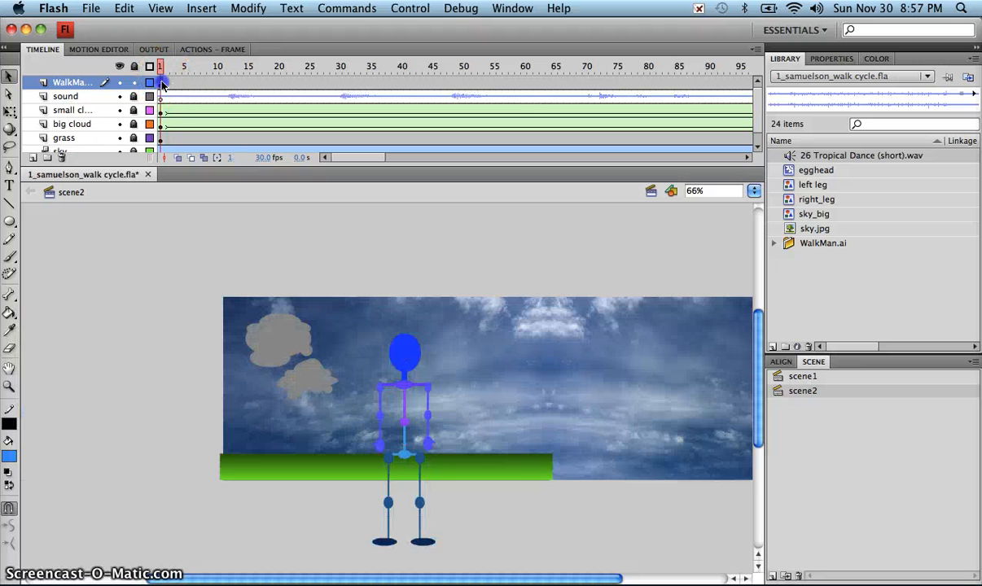
{"action": "left_click", "coordinate": [409, 514]}
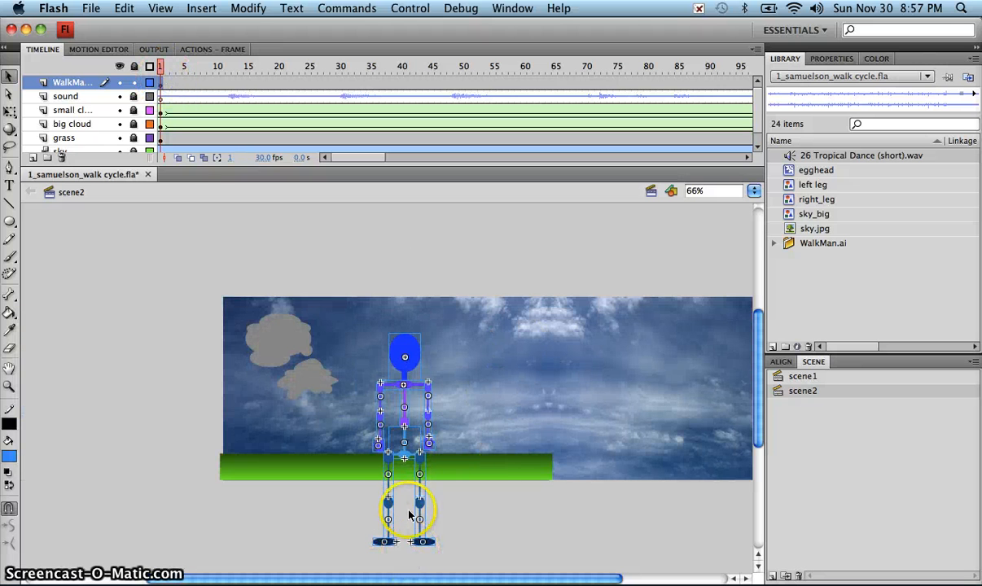
{"action": "left_click", "coordinate": [10, 113]}
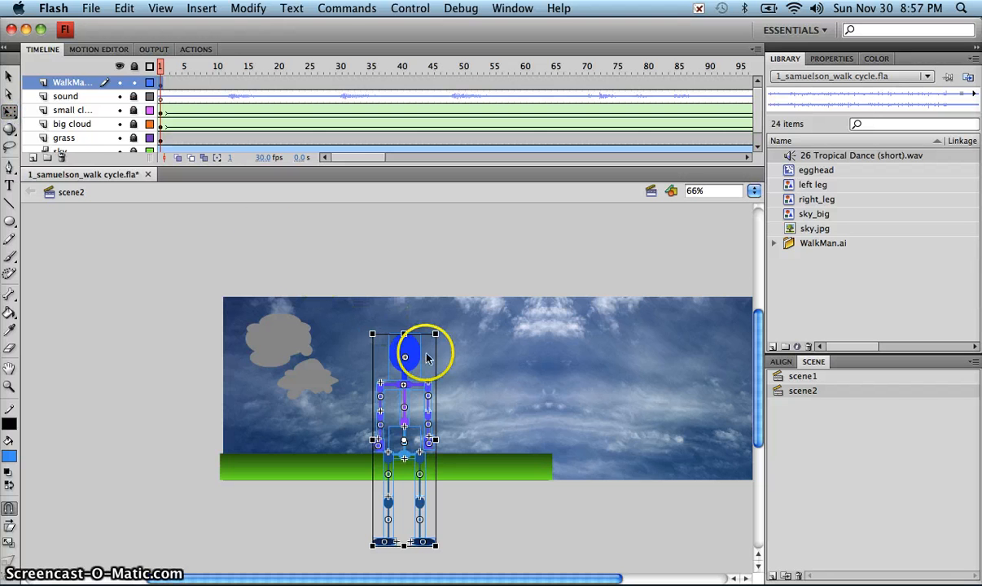
{"action": "left_click_drag", "start_coordinate": [427, 358], "coordinate": [407, 331]}
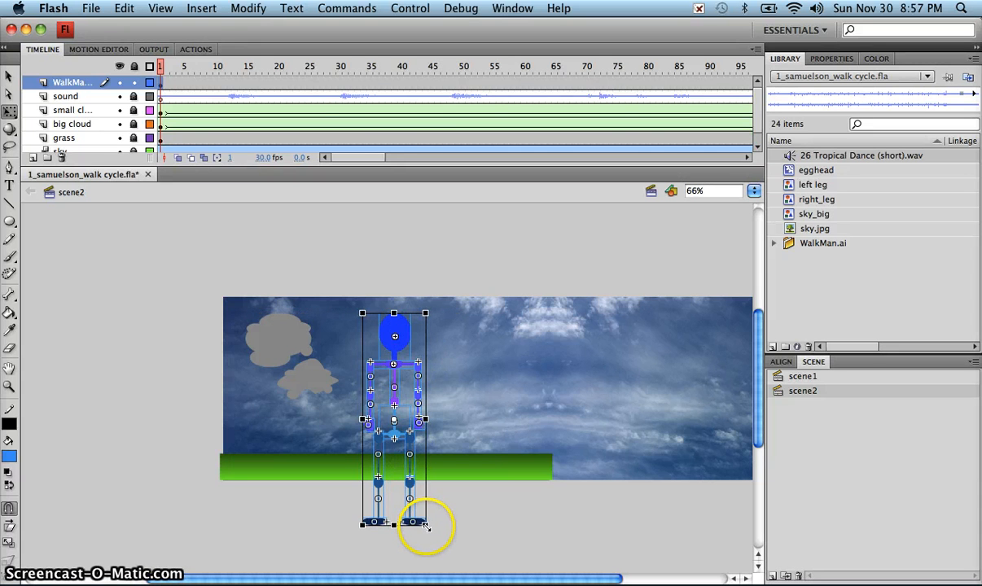
{"action": "left_click_drag", "start_coordinate": [425, 525], "coordinate": [408, 502]}
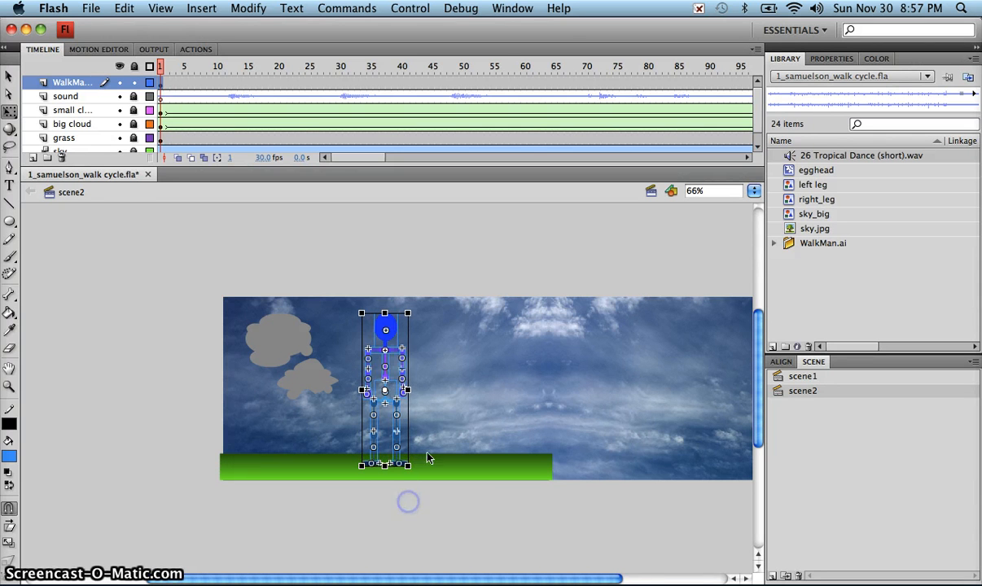
{"action": "left_click", "coordinate": [8, 75]}
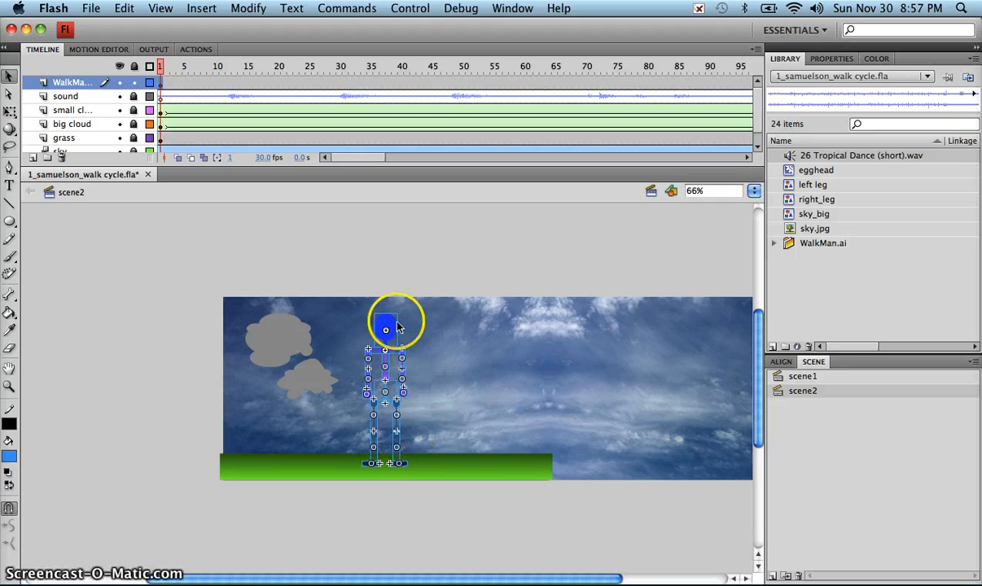
Step: Check the figure against the stage area with the sky layer briefly outlined, fit the frame in view and deselect everything
{"action": "left_click", "coordinate": [148, 152]}
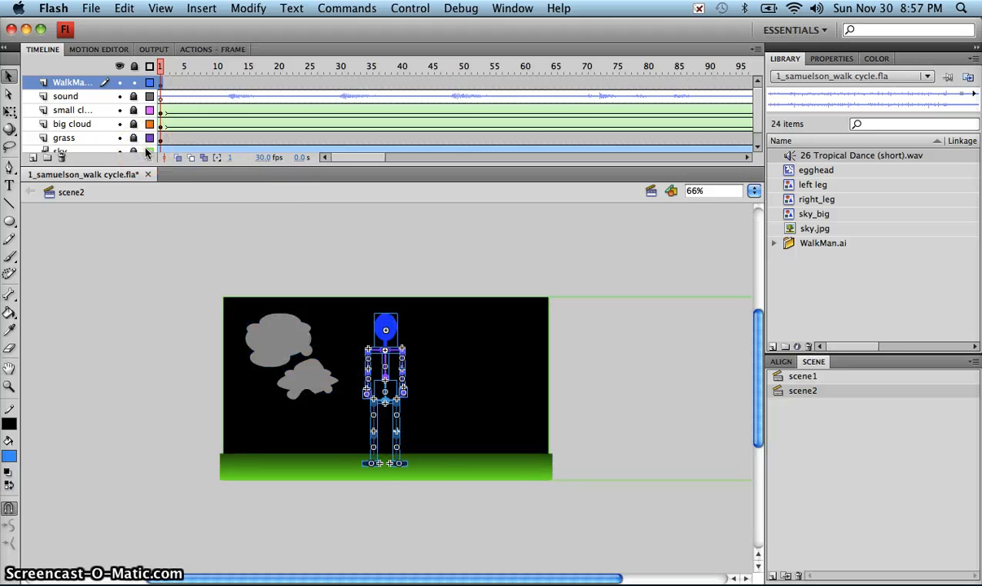
{"action": "left_click", "coordinate": [148, 153]}
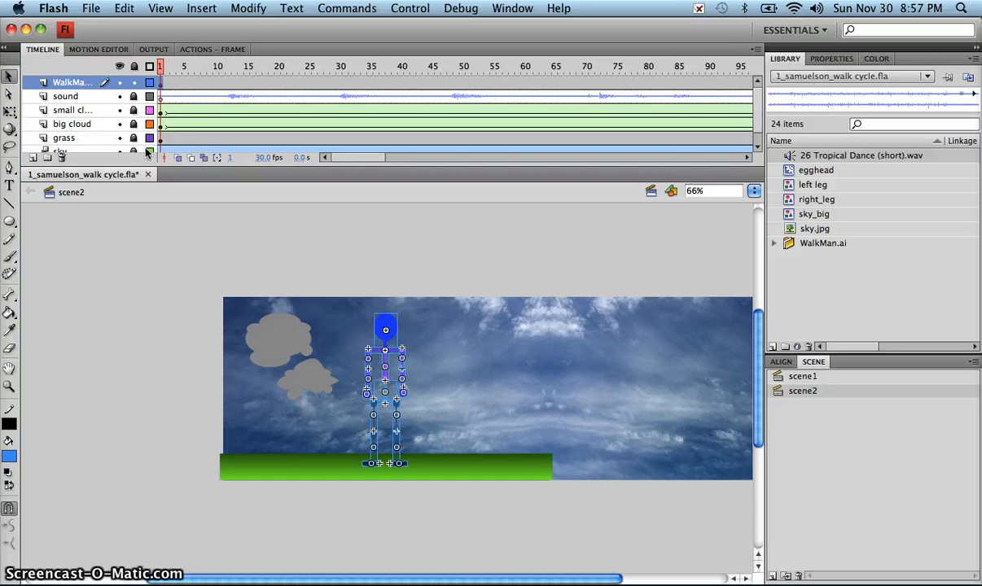
{"action": "left_click", "coordinate": [754, 194]}
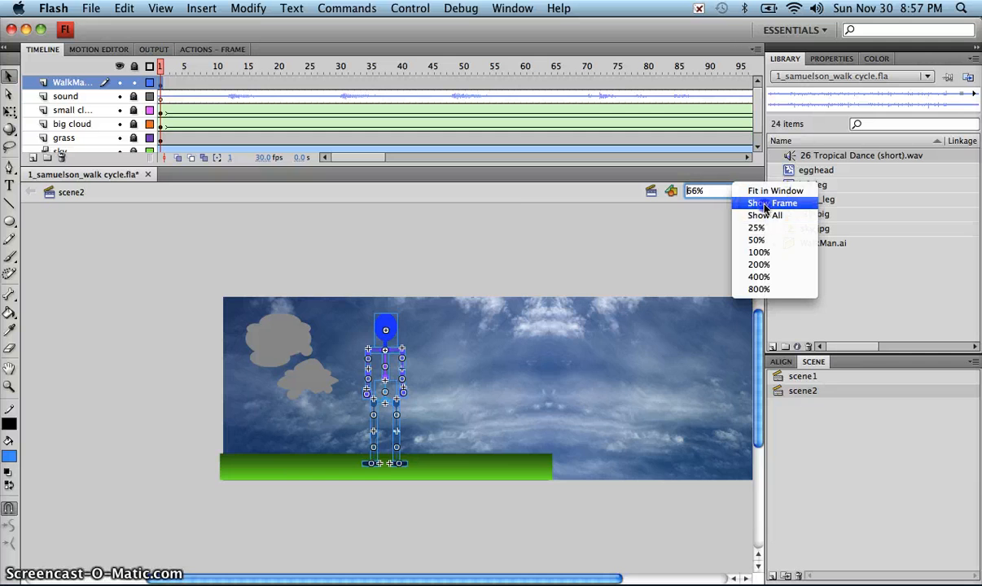
{"action": "left_click", "coordinate": [770, 203]}
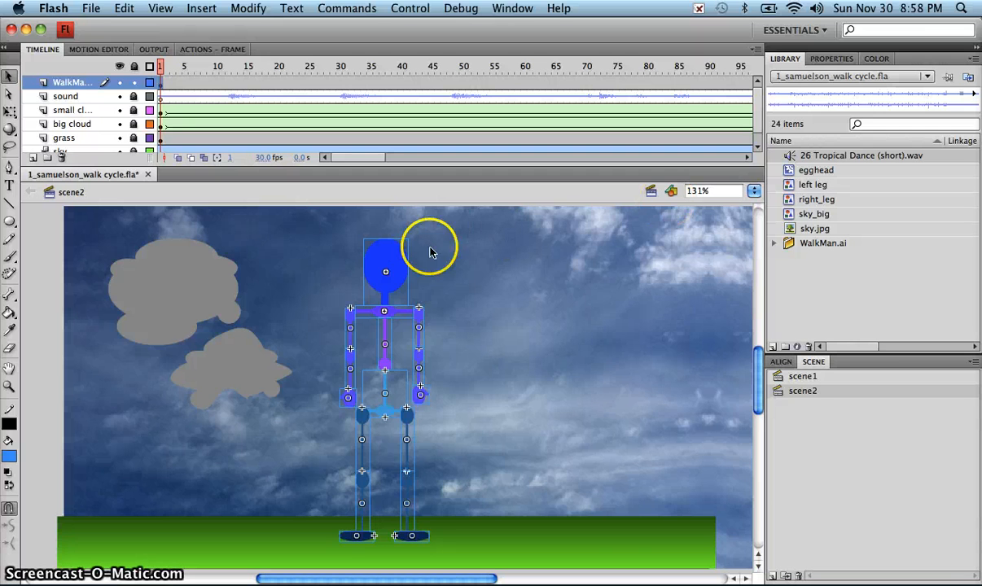
{"action": "left_click", "coordinate": [51, 291]}
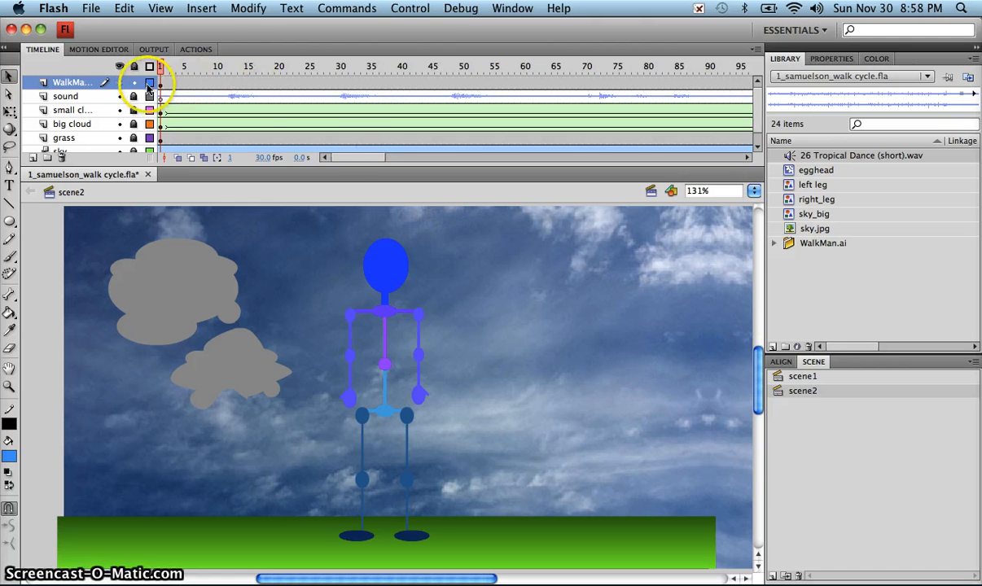
Step: Create the root bone of WalkMan's armature from the base of the upper body to the centre of the hips with the Bone tool
{"action": "left_click", "coordinate": [9, 299]}
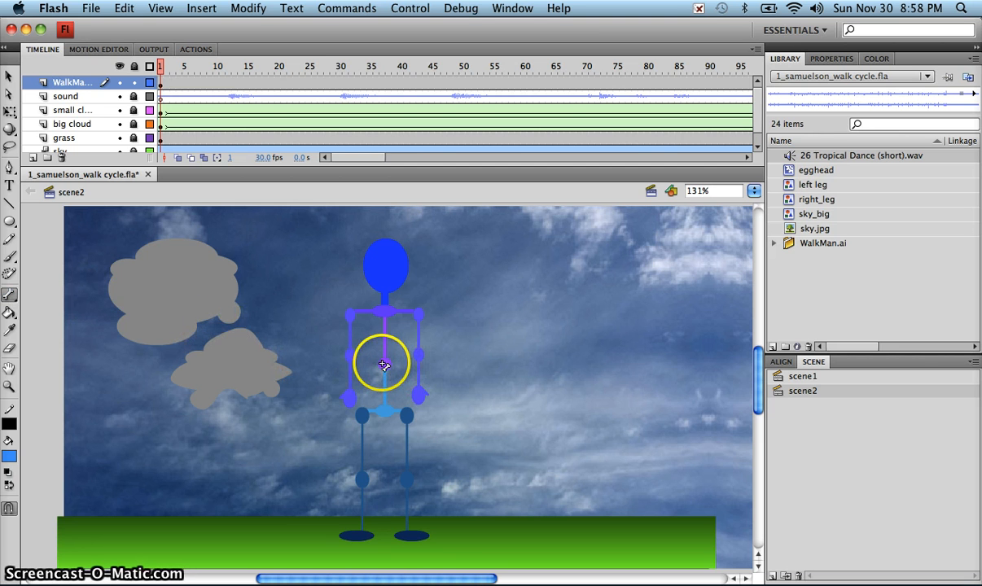
{"action": "left_click_drag", "start_coordinate": [383, 359], "coordinate": [388, 409]}
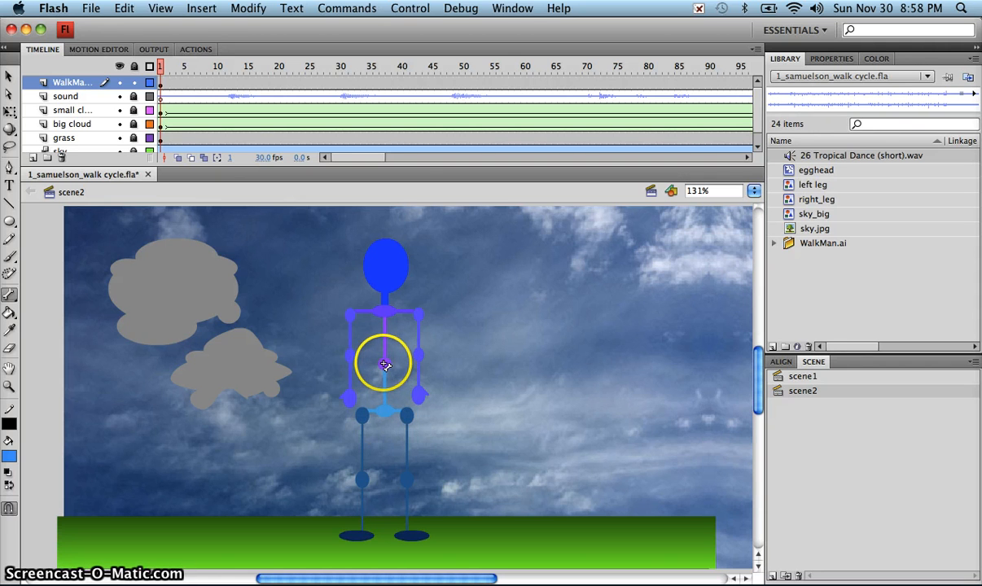
{"action": "left_click_drag", "start_coordinate": [385, 364], "coordinate": [387, 413]}
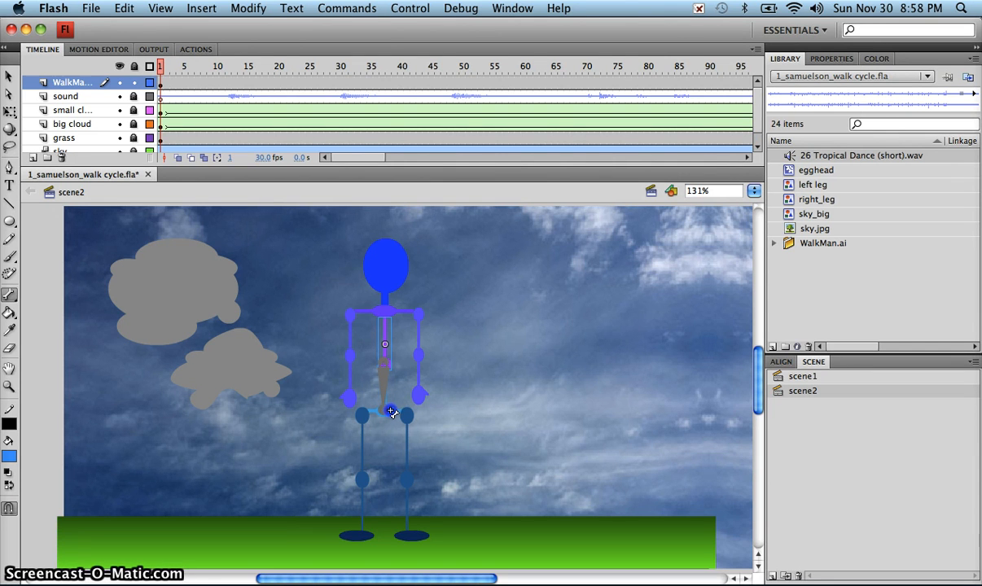
{"action": "left_click_drag", "start_coordinate": [392, 412], "coordinate": [390, 411]}
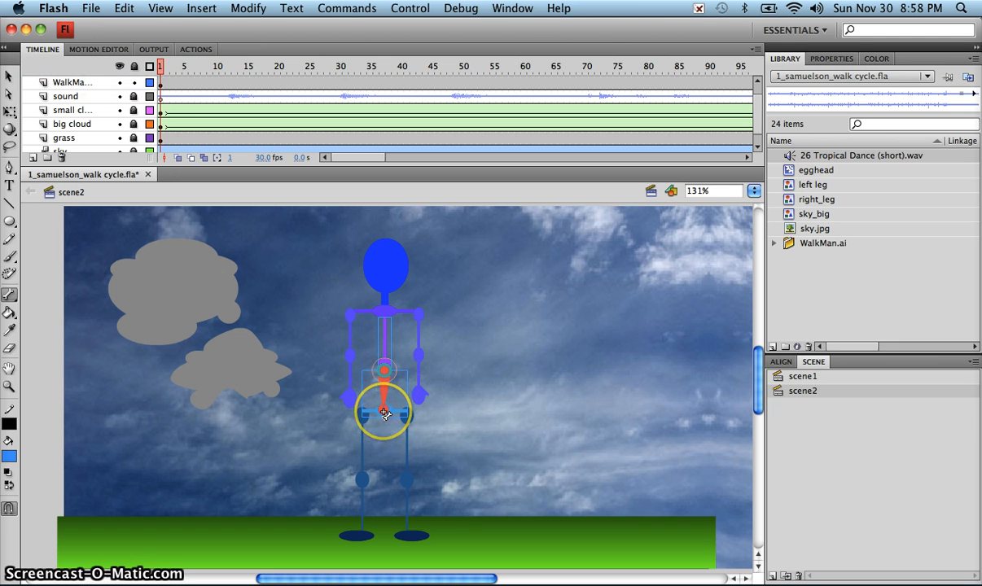
Step: Chain bones from the hip centre down both legs through the upper leg and knee joints to each foot
{"action": "left_click_drag", "start_coordinate": [369, 416], "coordinate": [359, 527]}
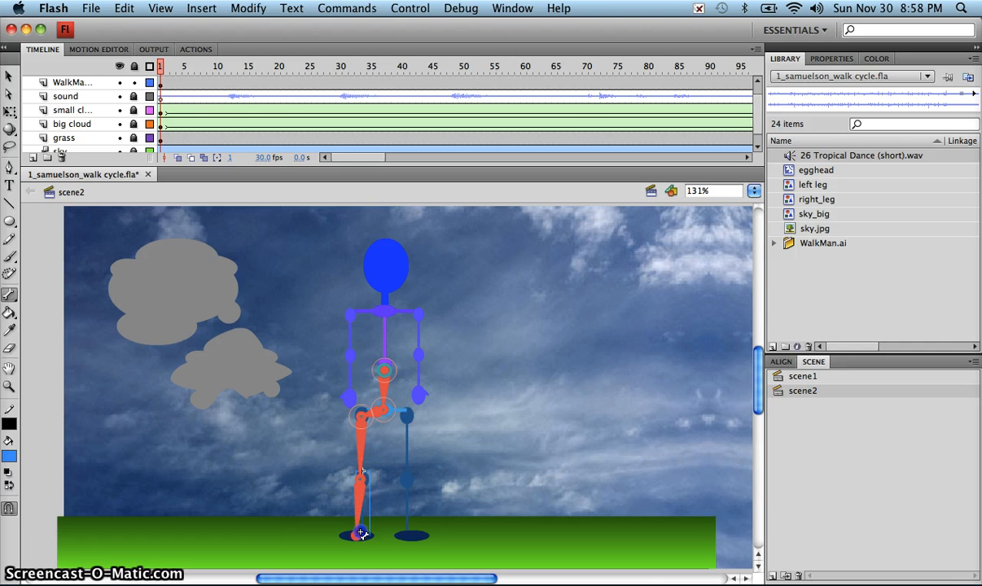
{"action": "left_click_drag", "start_coordinate": [365, 534], "coordinate": [363, 535]}
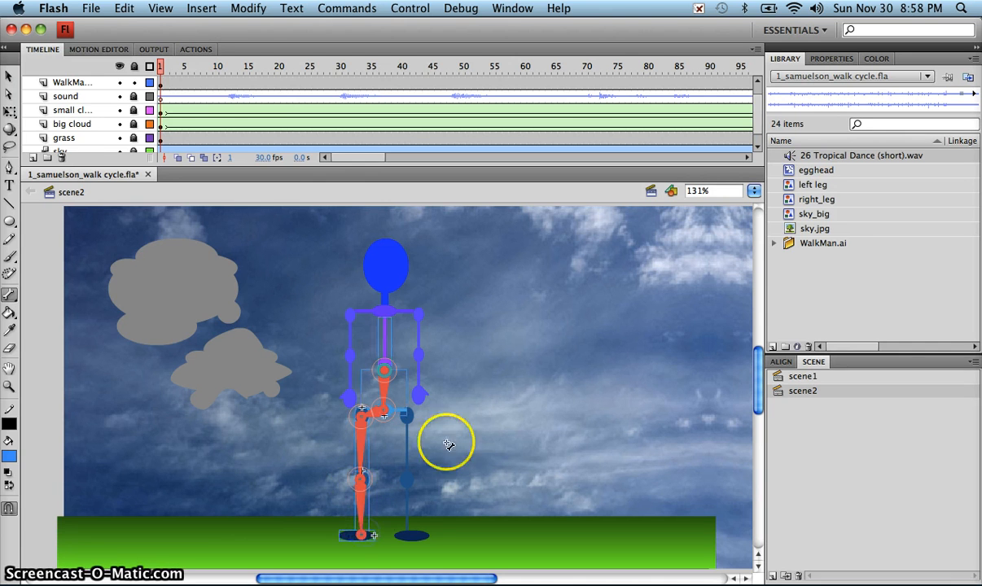
{"action": "left_click_drag", "start_coordinate": [384, 413], "coordinate": [410, 490]}
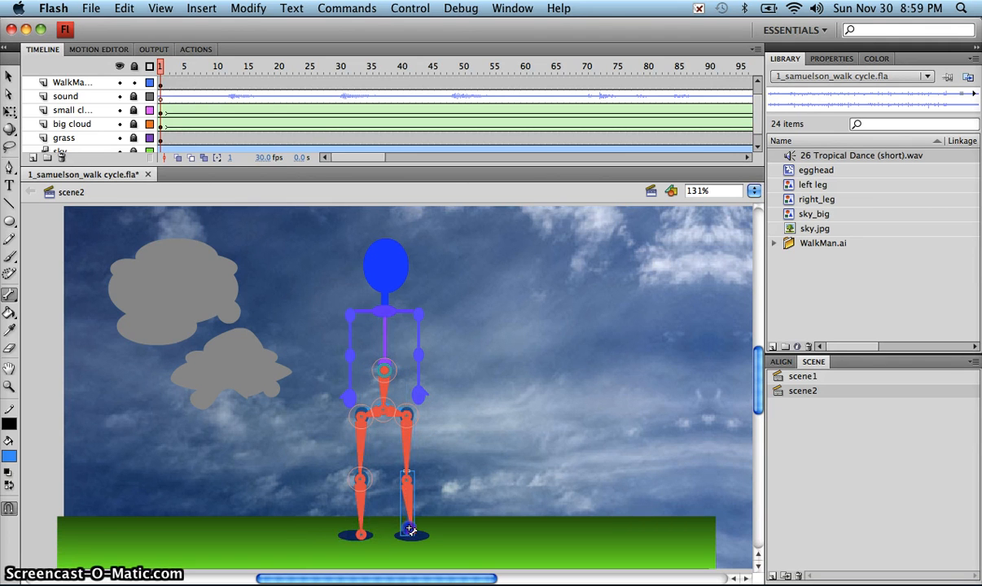
{"action": "left_click_drag", "start_coordinate": [409, 534], "coordinate": [406, 535]}
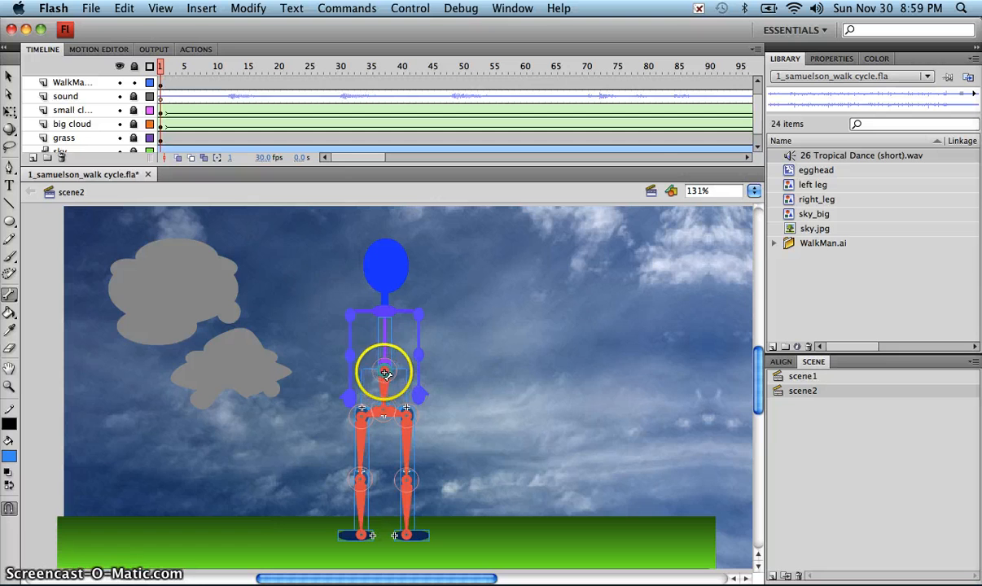
Step: Add a bone from the root joint up to the shoulder centre and continue the chain along the right-hand arm to the hand
{"action": "mouse_move", "coordinate": [386, 374]}
{"action": "left_mouse_down"}
{"action": "mouse_move", "coordinate": [384, 313]}
{"action": "mouse_move", "coordinate": [394, 314]}
{"action": "left_mouse_up"}
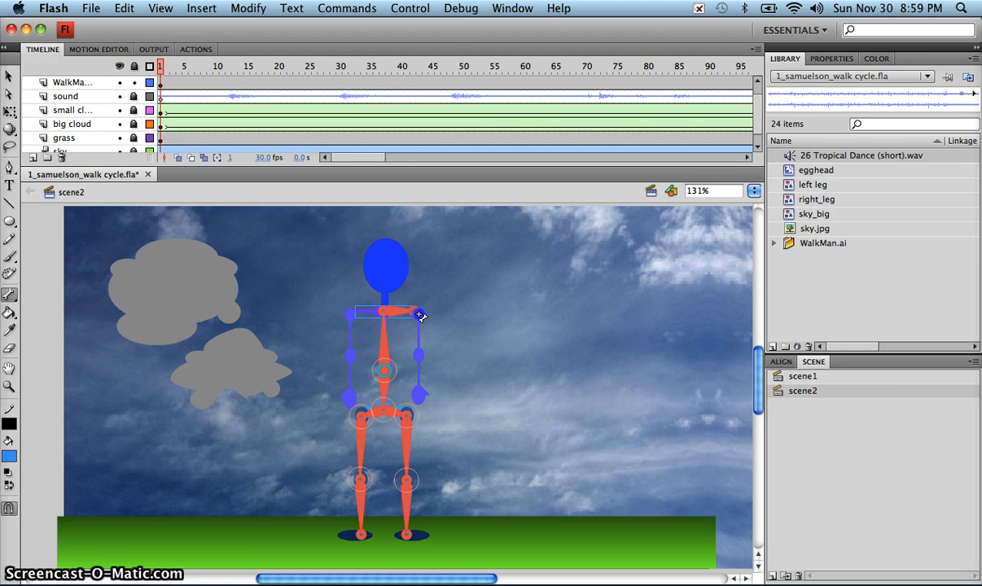
{"action": "left_click_drag", "start_coordinate": [417, 308], "coordinate": [421, 356]}
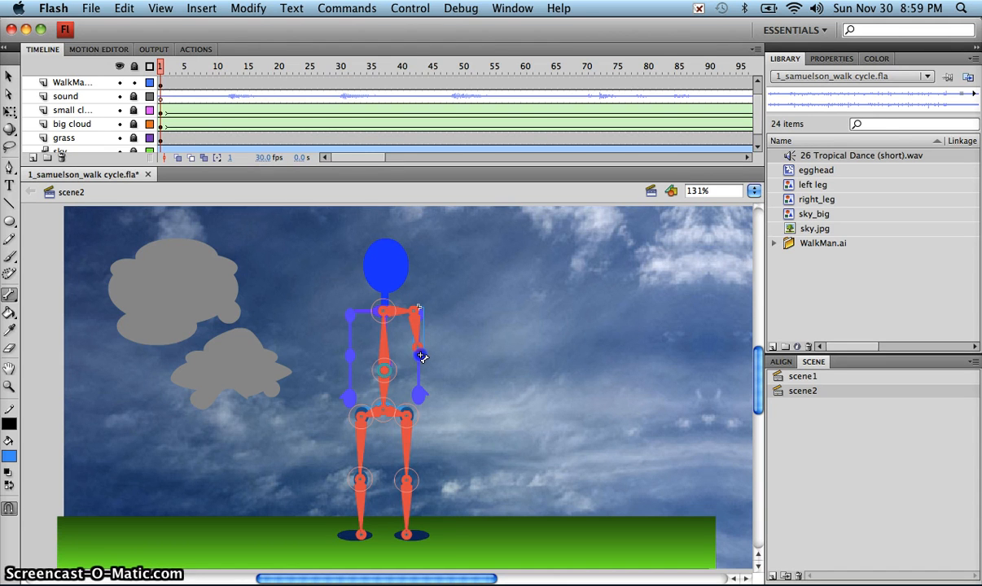
{"action": "left_click_drag", "start_coordinate": [422, 358], "coordinate": [422, 359]}
{"action": "left_click_drag", "start_coordinate": [432, 363], "coordinate": [420, 357]}
{"action": "left_click_drag", "start_coordinate": [419, 394], "coordinate": [419, 394]}
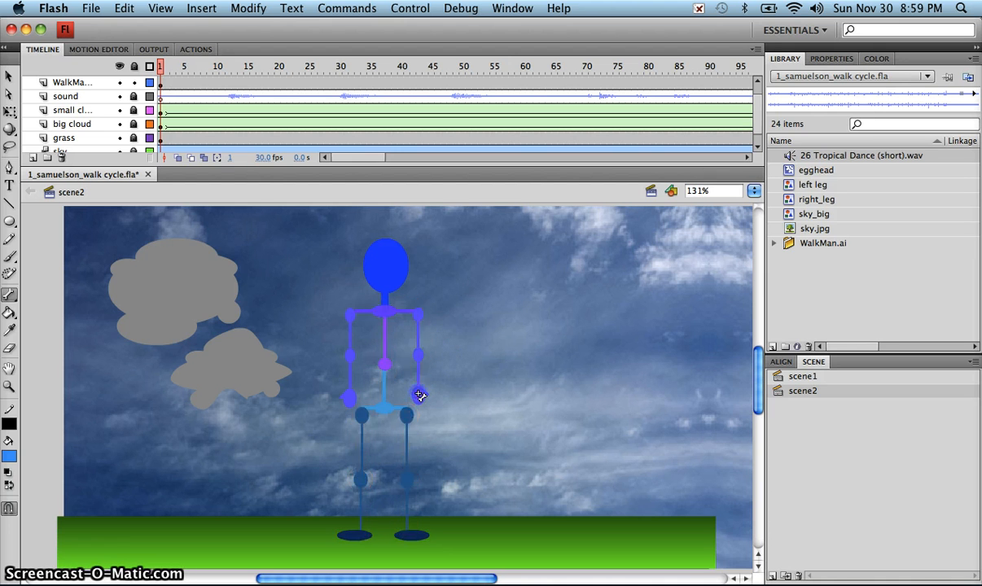
Step: Branch bones from the shoulder centre along the remaining arm to the hand, and add a bone up to the head
{"action": "left_click_drag", "start_coordinate": [385, 313], "coordinate": [350, 360]}
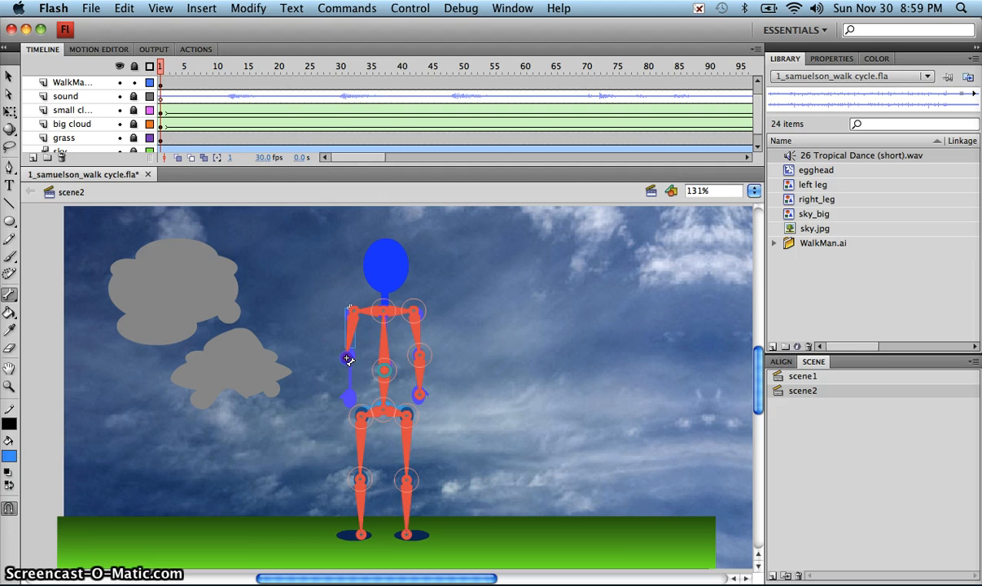
{"action": "left_click_drag", "start_coordinate": [348, 361], "coordinate": [351, 398]}
{"action": "left_click", "coordinate": [347, 359]}
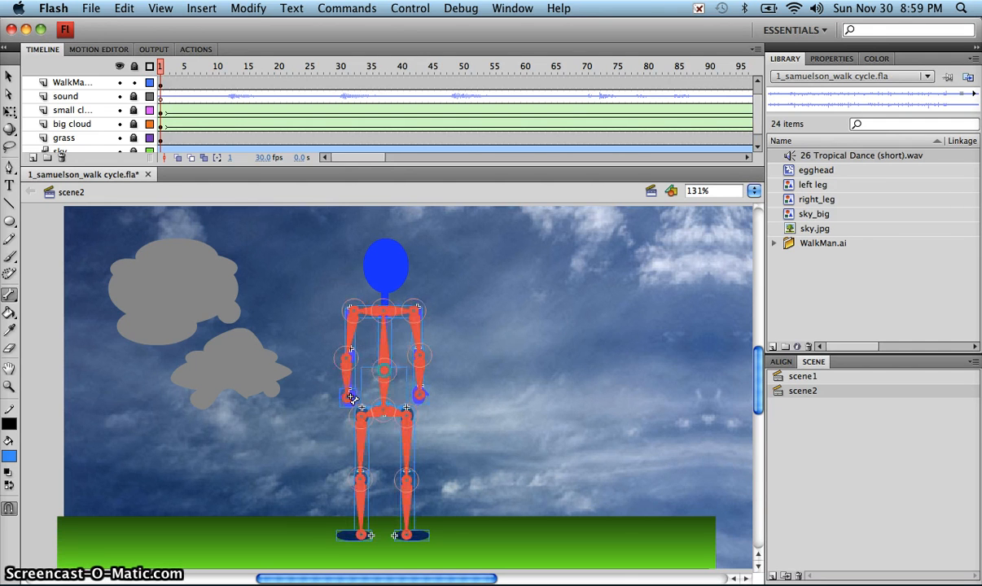
{"action": "left_click", "coordinate": [388, 298]}
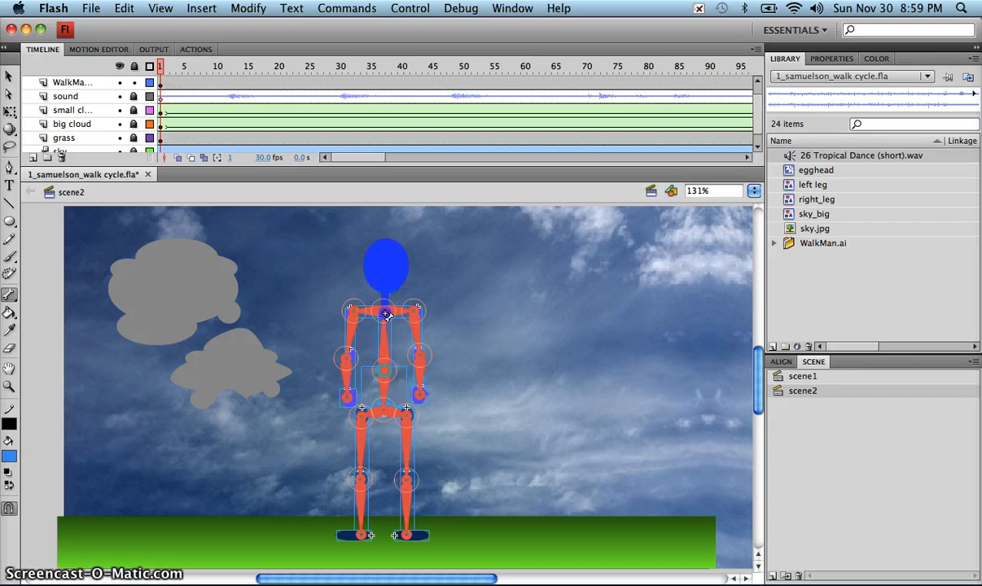
{"action": "left_click_drag", "start_coordinate": [387, 287], "coordinate": [476, 285]}
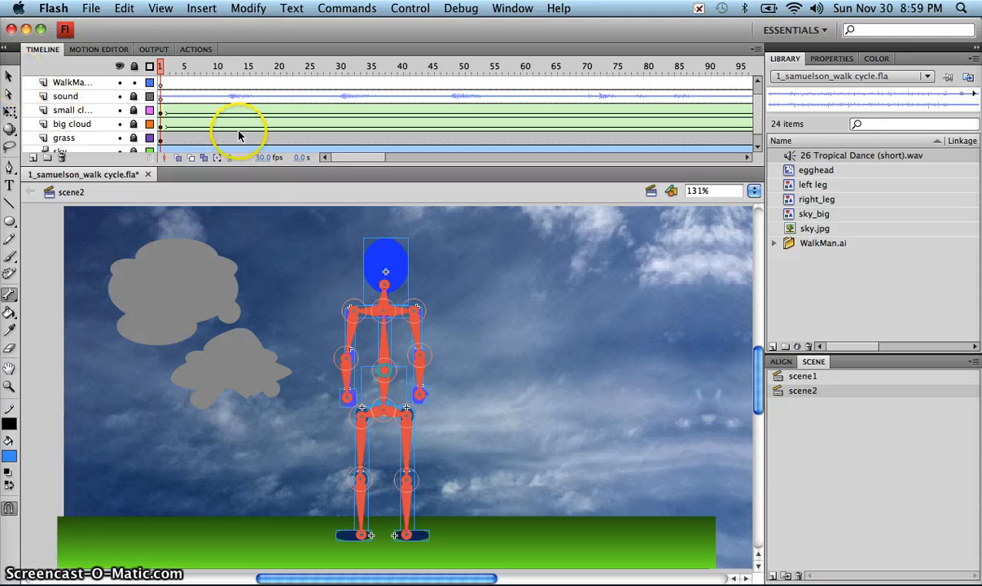
Step: Delete the leftover empty WalkMan layer below the Armature layer in the timeline
{"action": "scroll", "coordinate": [240, 137], "scroll_direction": "down", "scroll_amount": 1}
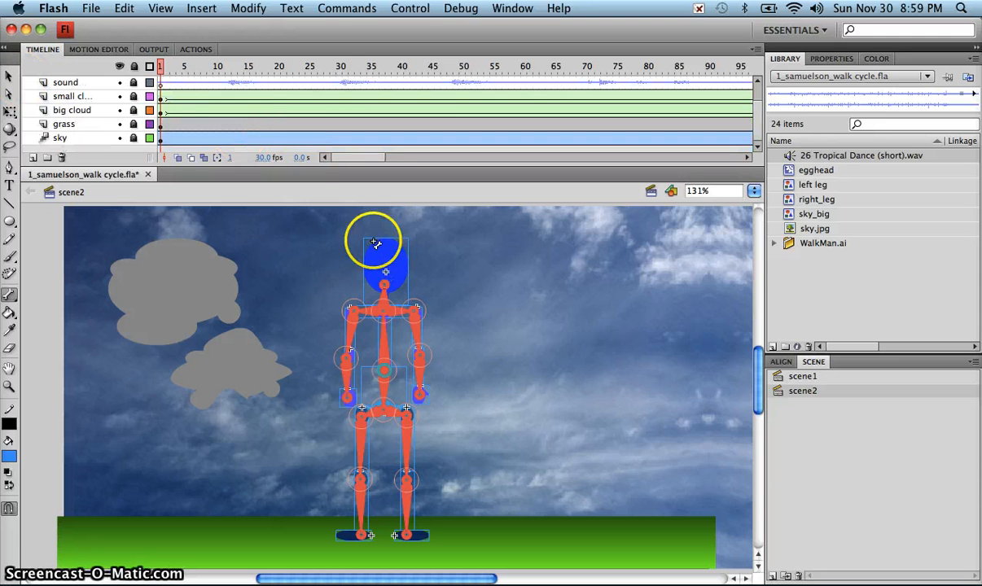
{"action": "left_click", "coordinate": [9, 75]}
{"action": "scroll", "coordinate": [180, 104], "scroll_direction": "up", "scroll_amount": 2}
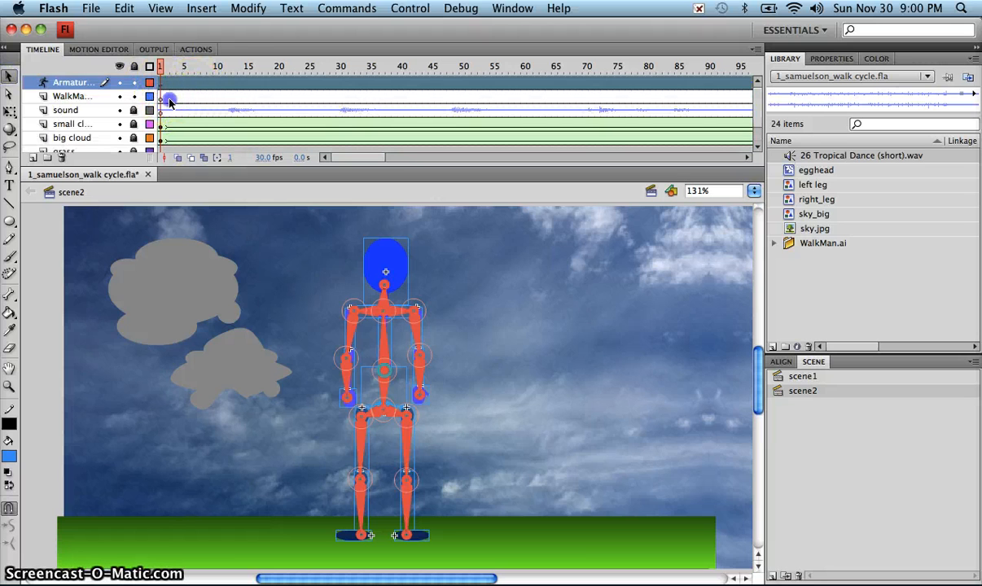
{"action": "left_click", "coordinate": [166, 97]}
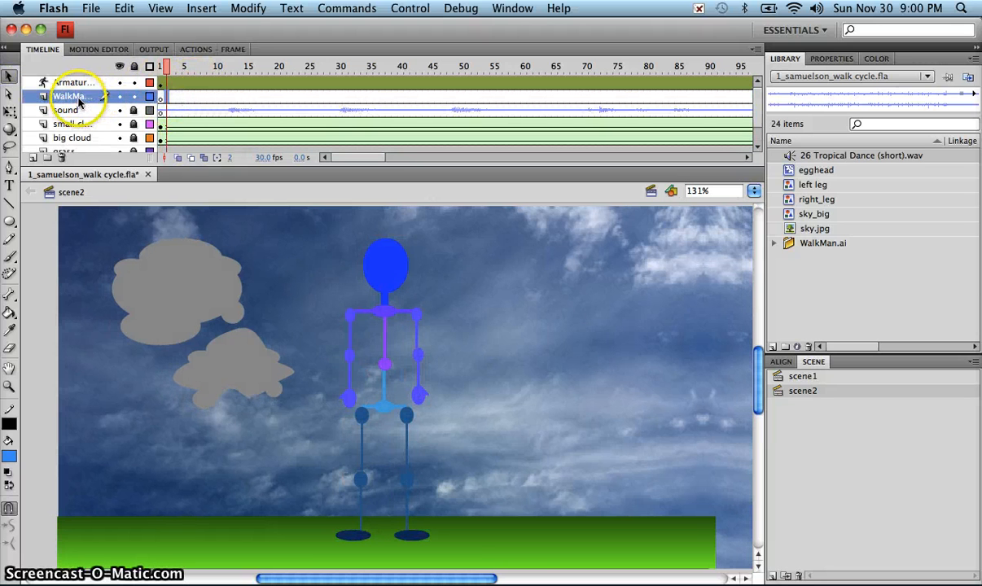
{"action": "right_click", "coordinate": [83, 98]}
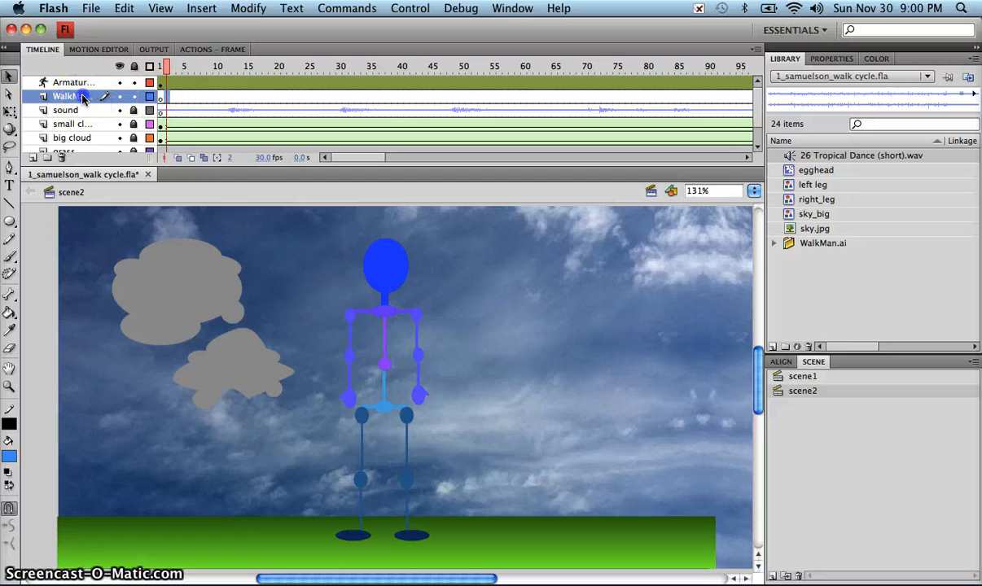
{"action": "left_click", "coordinate": [84, 84]}
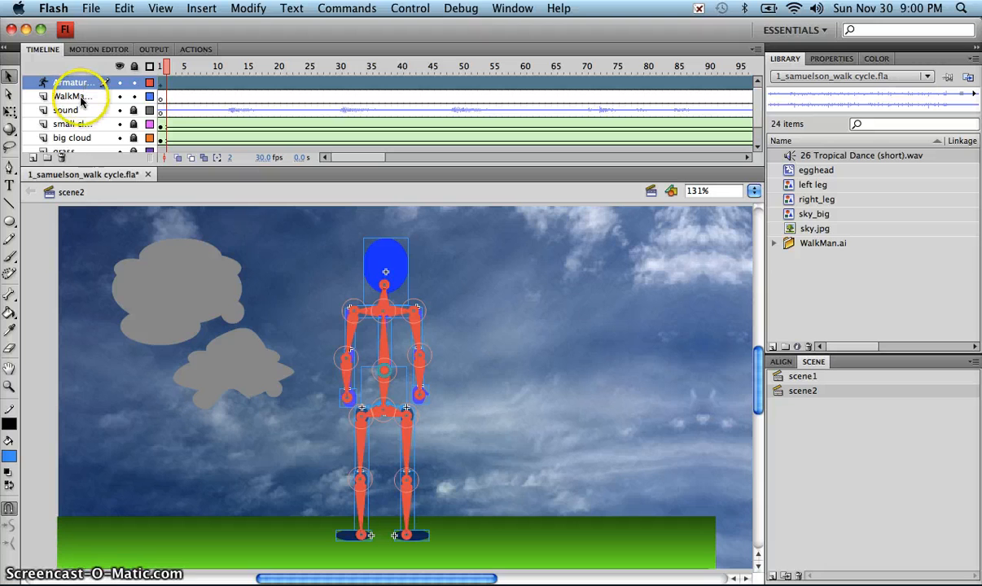
{"action": "left_click", "coordinate": [79, 96]}
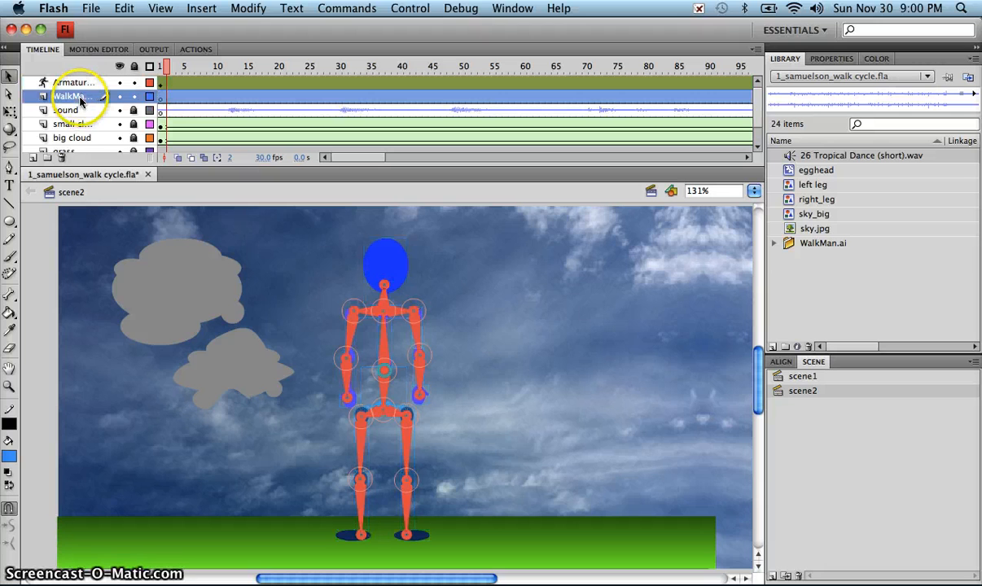
{"action": "left_click", "coordinate": [62, 159]}
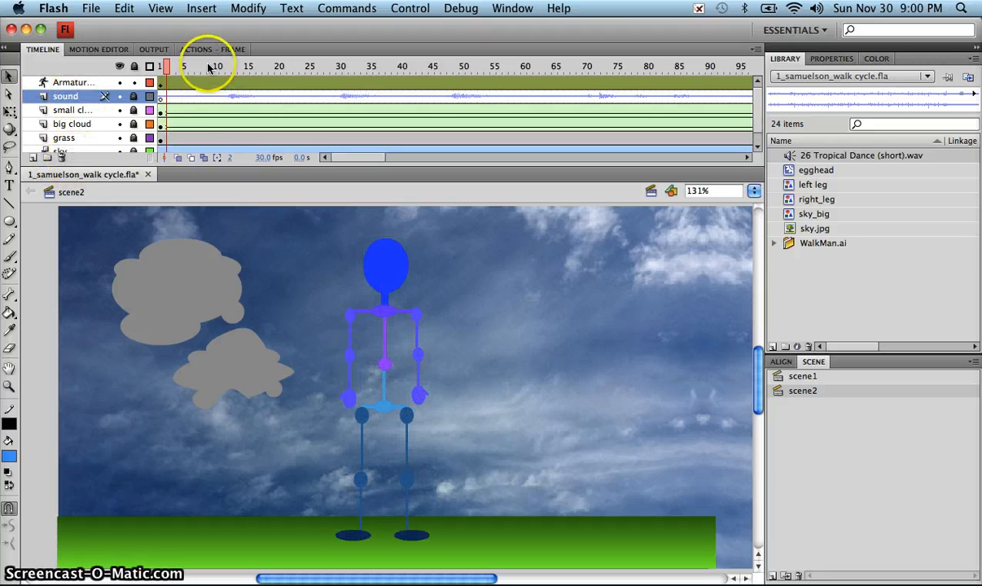
{"action": "mouse_move", "coordinate": [169, 66]}
{"action": "left_mouse_down"}
{"action": "mouse_move", "coordinate": [197, 66]}
{"action": "mouse_move", "coordinate": [160, 68]}
{"action": "left_mouse_up"}
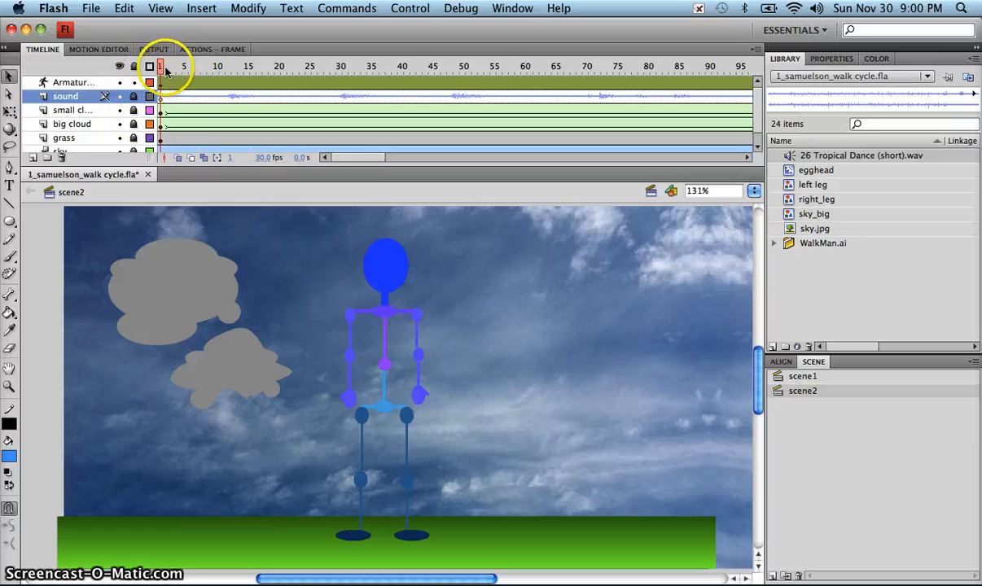
{"action": "left_click_drag", "start_coordinate": [163, 67], "coordinate": [185, 67]}
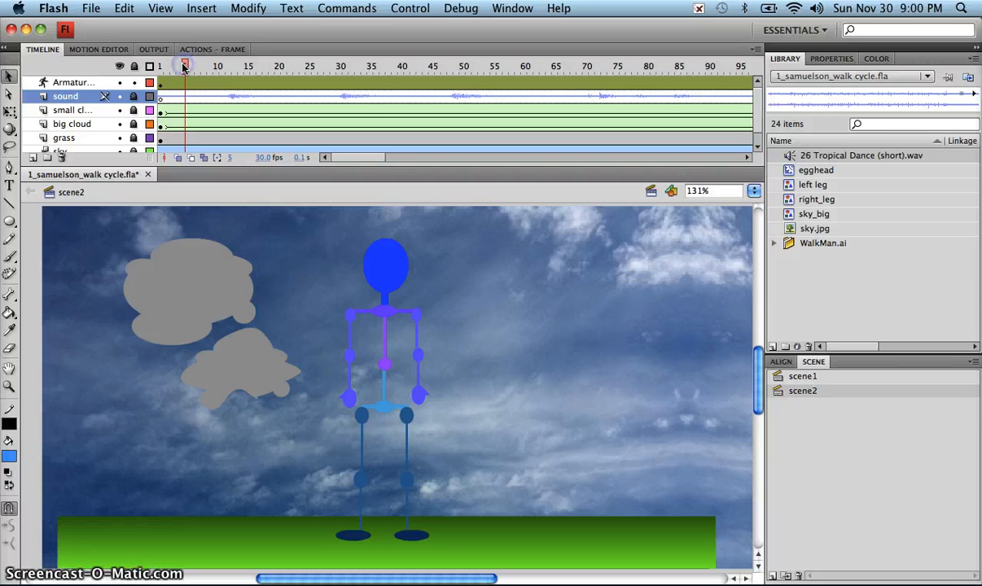
{"action": "left_click", "coordinate": [347, 275]}
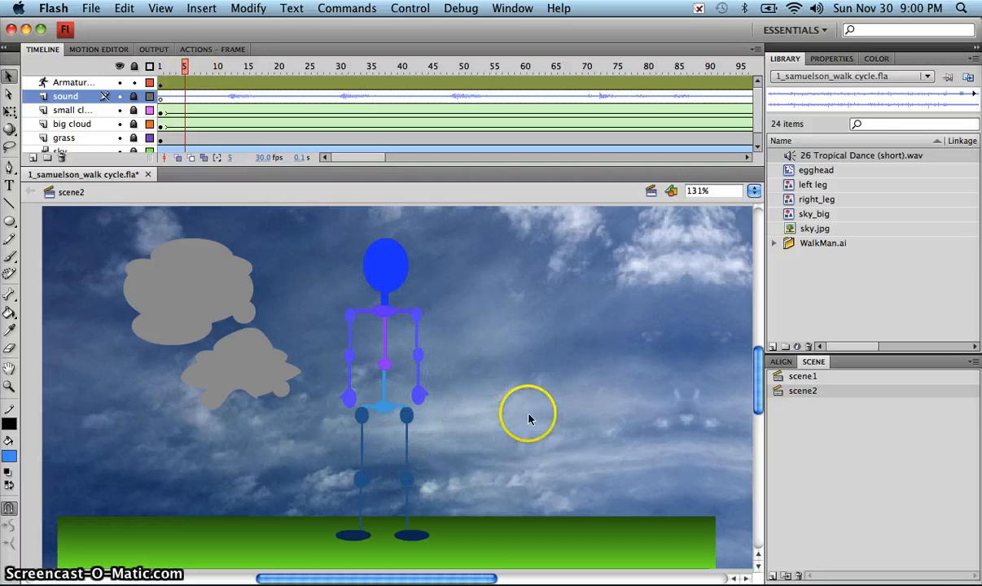
{"action": "left_click", "coordinate": [965, 96]}
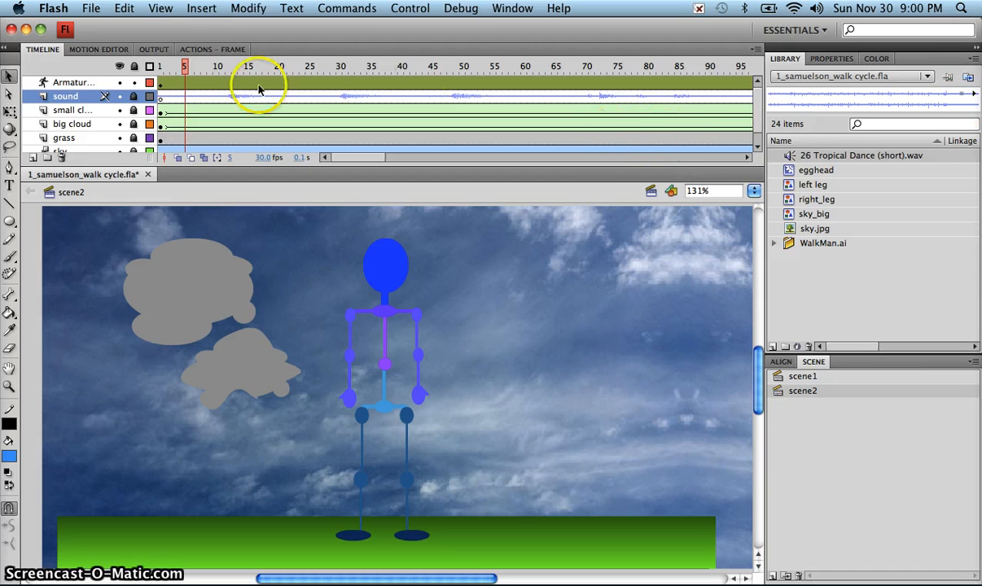
Step: Try posing WalkMan's right-hand leg at frame 3, swinging the knee outward and placing the foot below it
{"action": "left_click", "coordinate": [166, 70]}
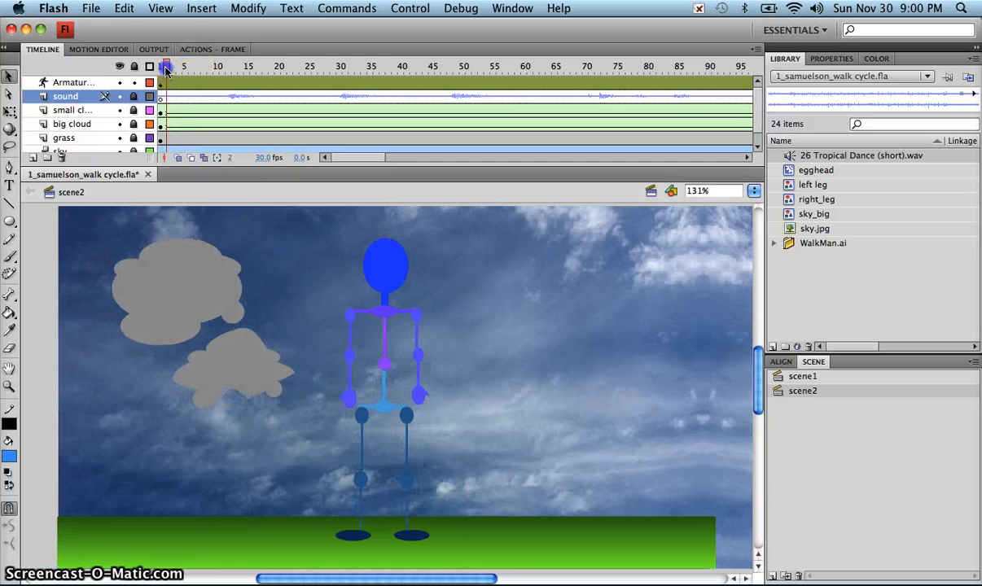
{"action": "left_click_drag", "start_coordinate": [166, 70], "coordinate": [174, 69]}
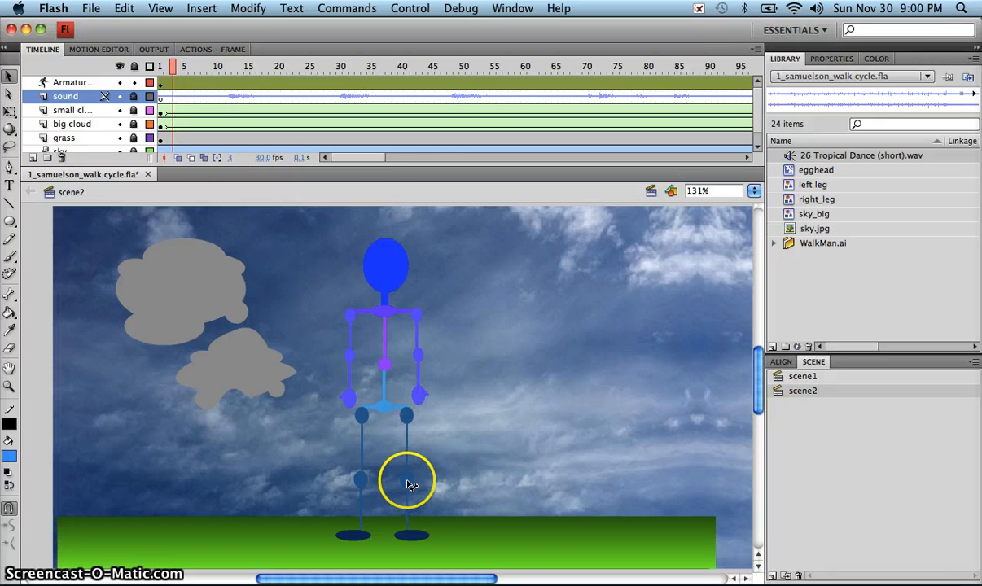
{"action": "left_click_drag", "start_coordinate": [413, 484], "coordinate": [439, 464]}
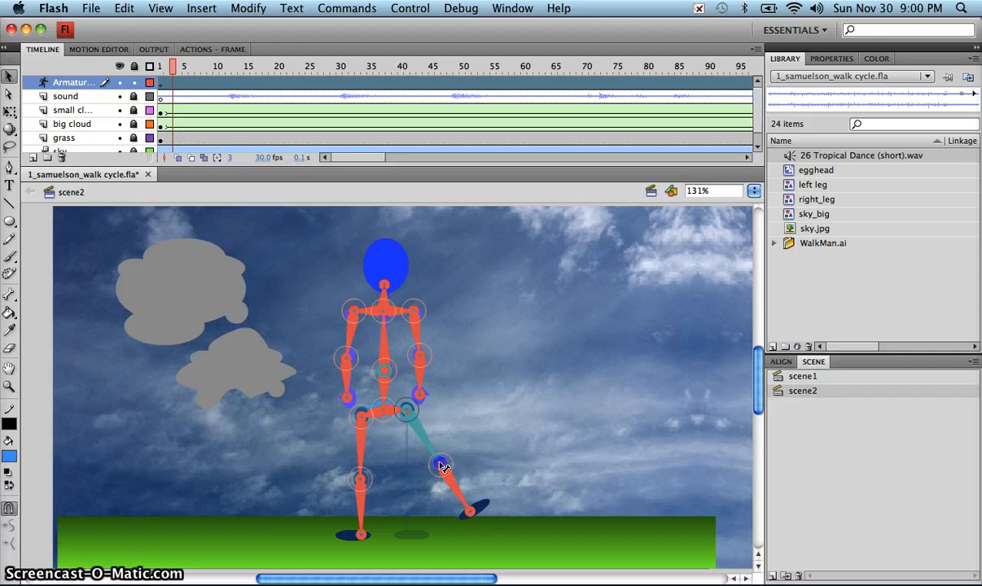
{"action": "mouse_move", "coordinate": [467, 509]}
{"action": "left_mouse_down"}
{"action": "mouse_move", "coordinate": [478, 495]}
{"action": "mouse_move", "coordinate": [479, 513]}
{"action": "mouse_move", "coordinate": [454, 506]}
{"action": "left_mouse_up"}
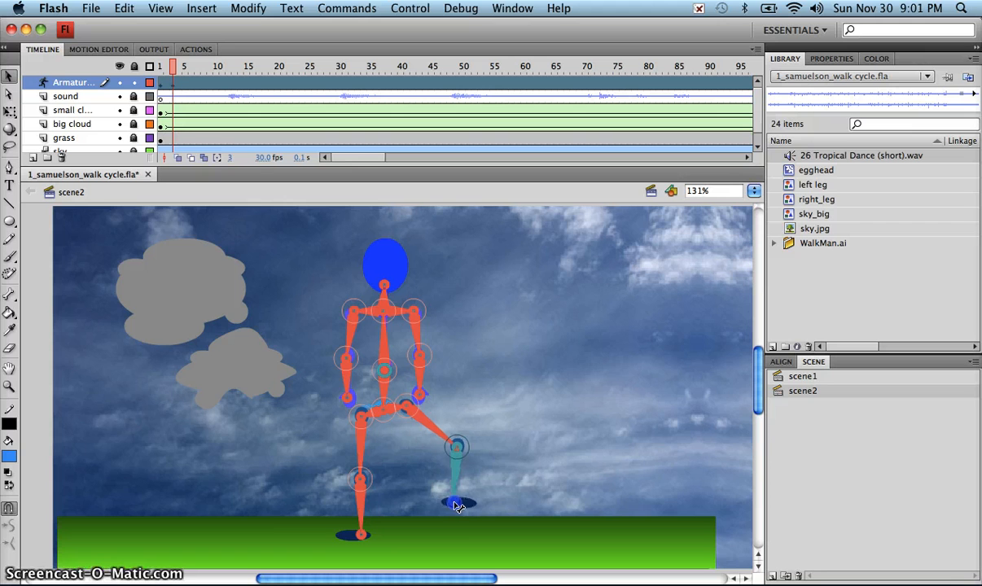
{"action": "left_click", "coordinate": [256, 230]}
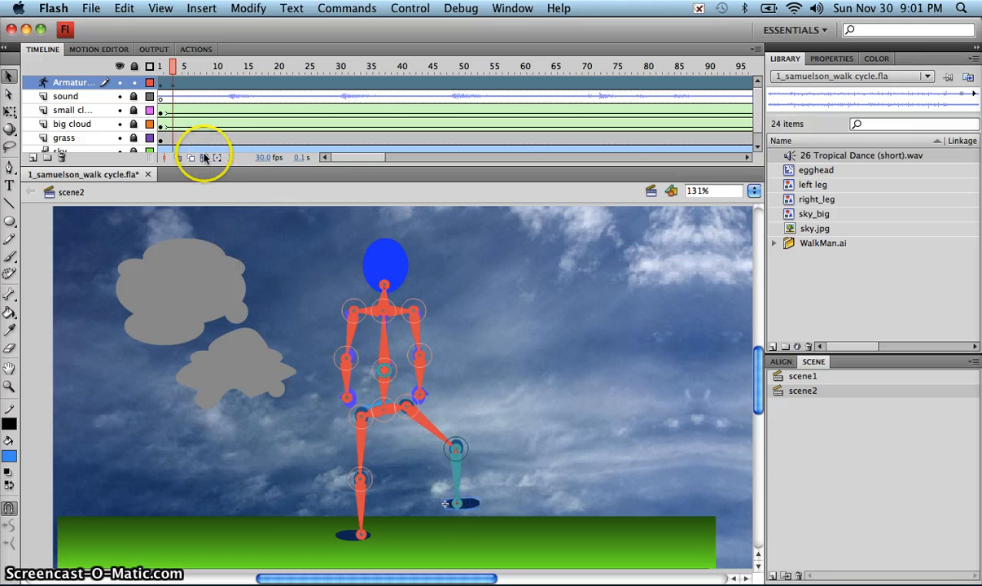
Step: Try a second leg pose at frame 5 with the raised knee lowered back towards the body
{"action": "left_click", "coordinate": [185, 86]}
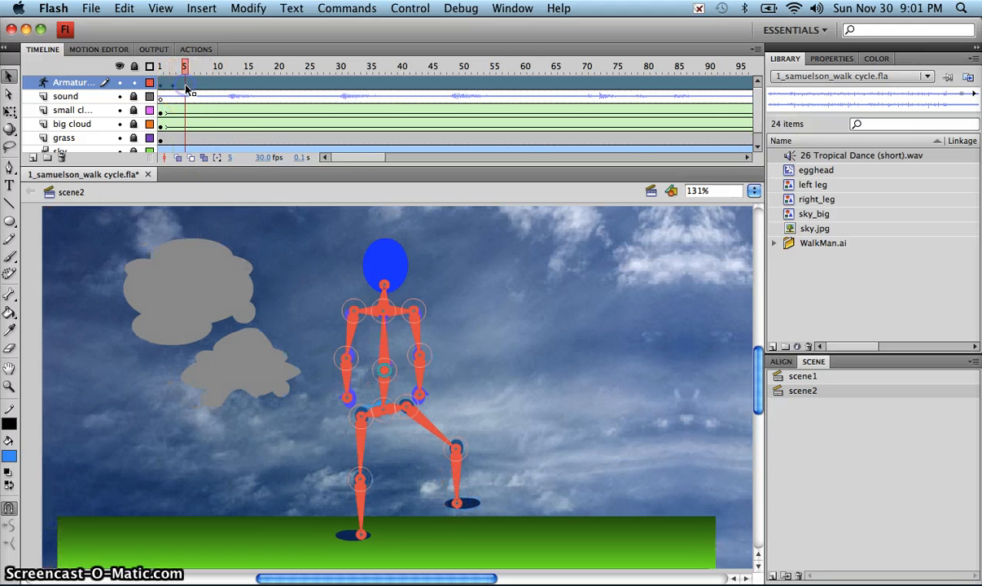
{"action": "left_click_drag", "start_coordinate": [456, 448], "coordinate": [426, 473]}
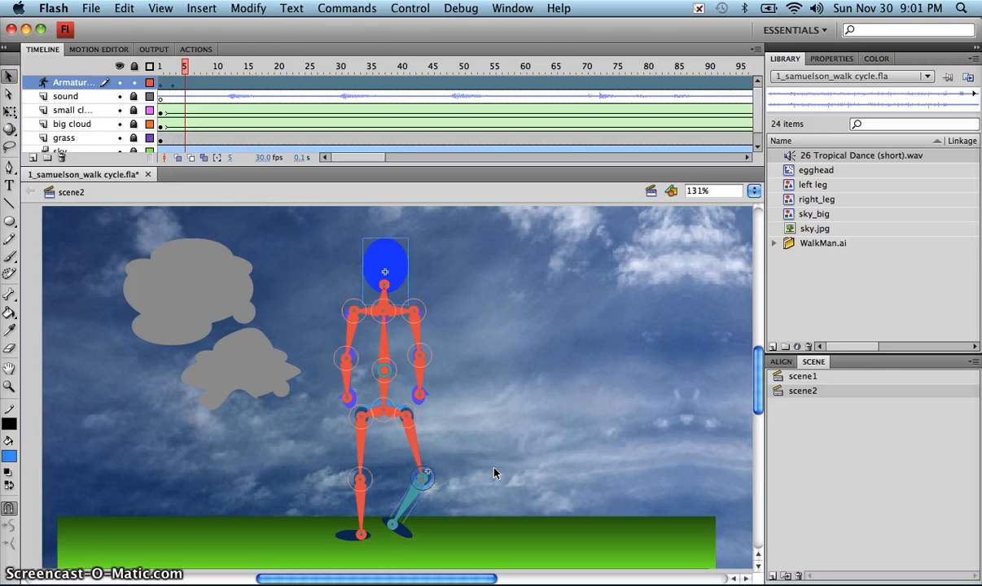
{"action": "left_click", "coordinate": [501, 463]}
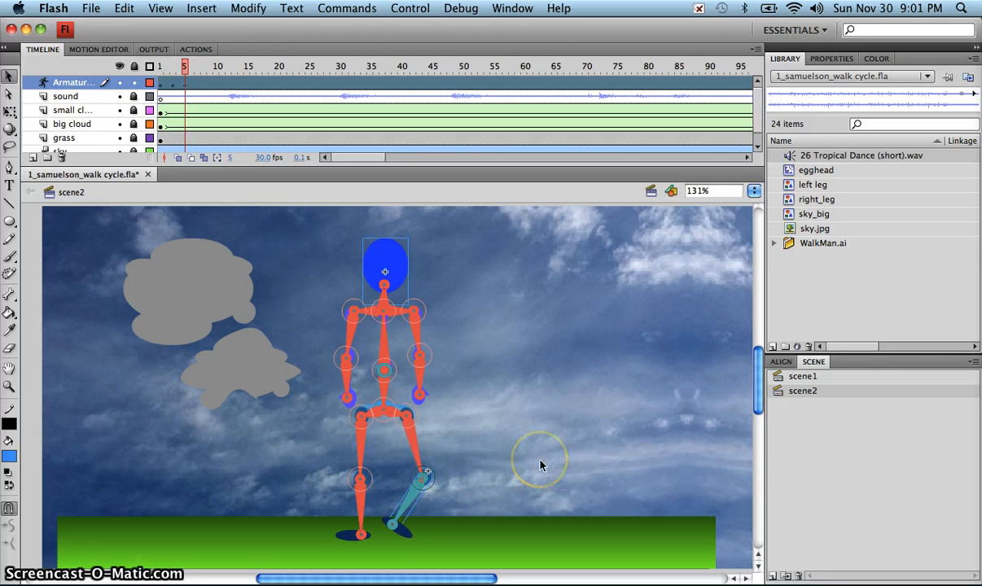
Step: Undo the trial leg poses at frames 5 and 3 so WalkMan stands straight again
{"action": "key", "text": "super+z"}
{"action": "key", "text": "super+z"}
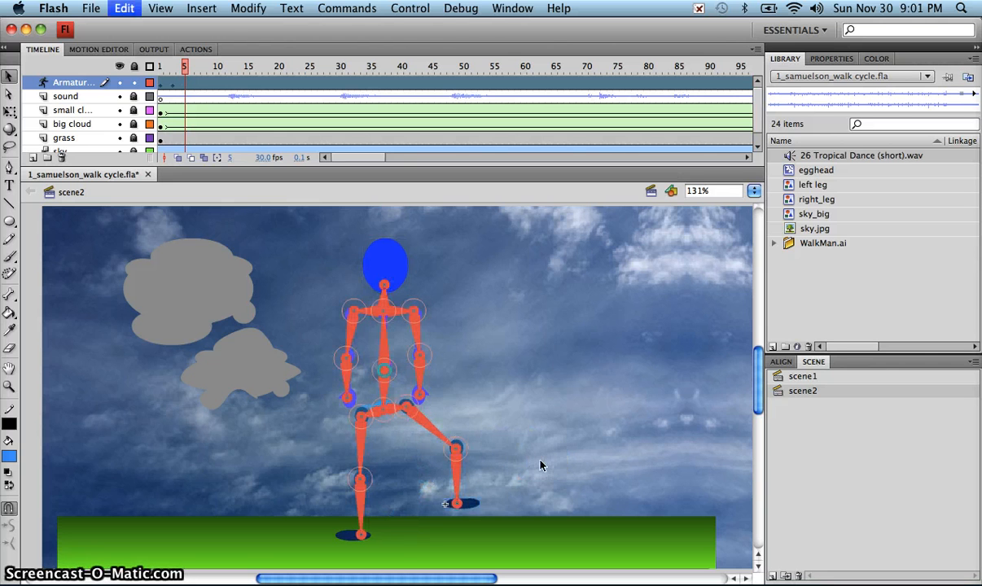
{"action": "key", "text": "super+z"}
{"action": "key", "text": "super+z"}
{"action": "key", "text": "super+z"}
{"action": "key", "text": "super+z"}
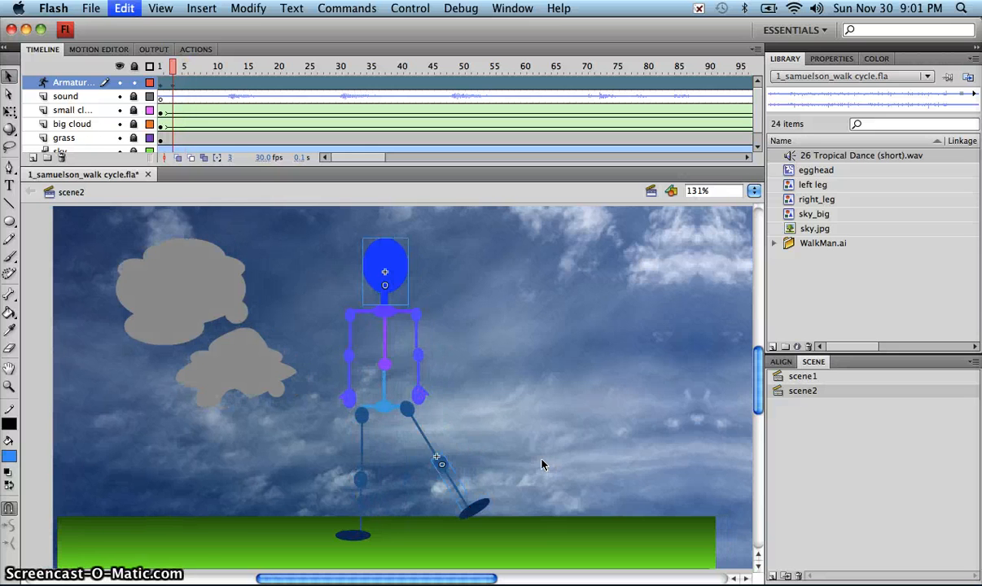
{"action": "key", "text": "super+z"}
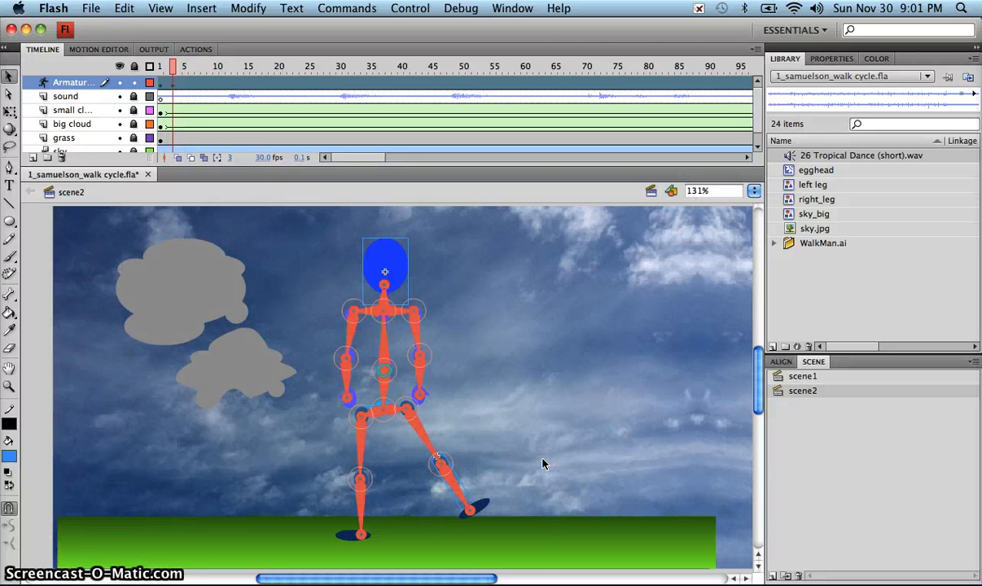
{"action": "key", "text": "super+z"}
{"action": "left_click", "coordinate": [420, 246]}
{"action": "left_click", "coordinate": [325, 173]}
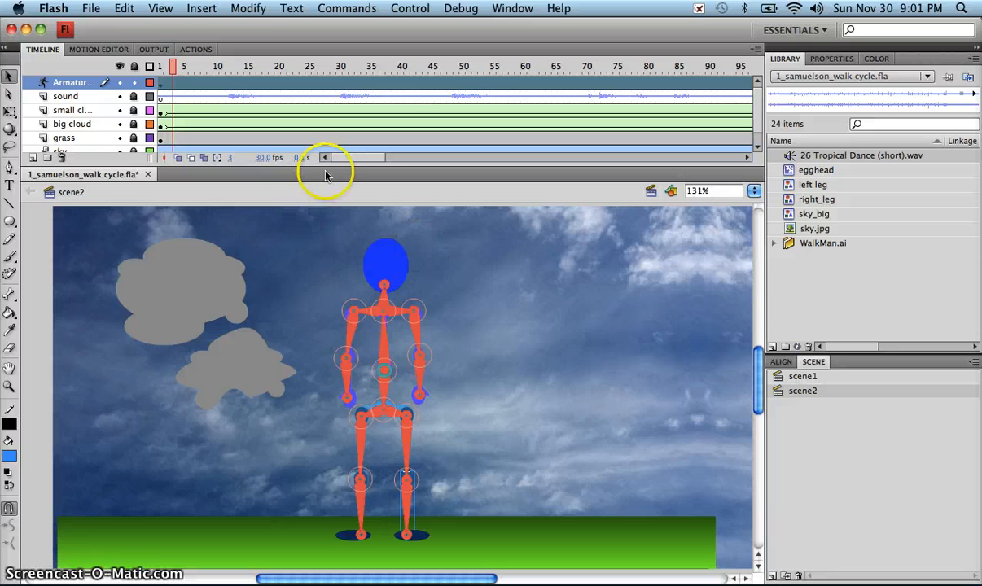
Step: Insert a standing pose at frame 120 on the Armature layer, at the end of scene2
{"action": "left_click", "coordinate": [365, 162]}
{"action": "left_click_drag", "start_coordinate": [361, 161], "coordinate": [376, 159]}
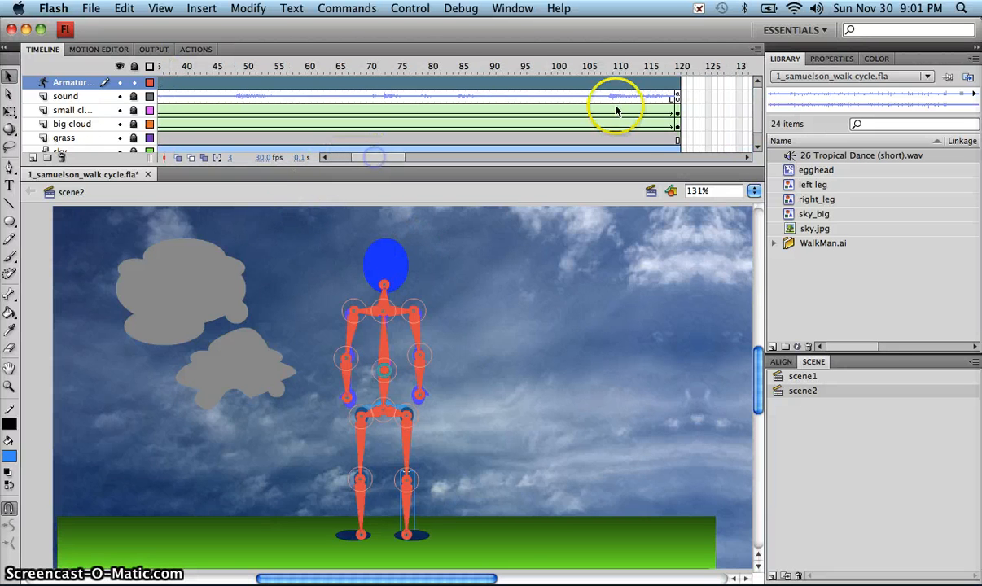
{"action": "left_click", "coordinate": [677, 71]}
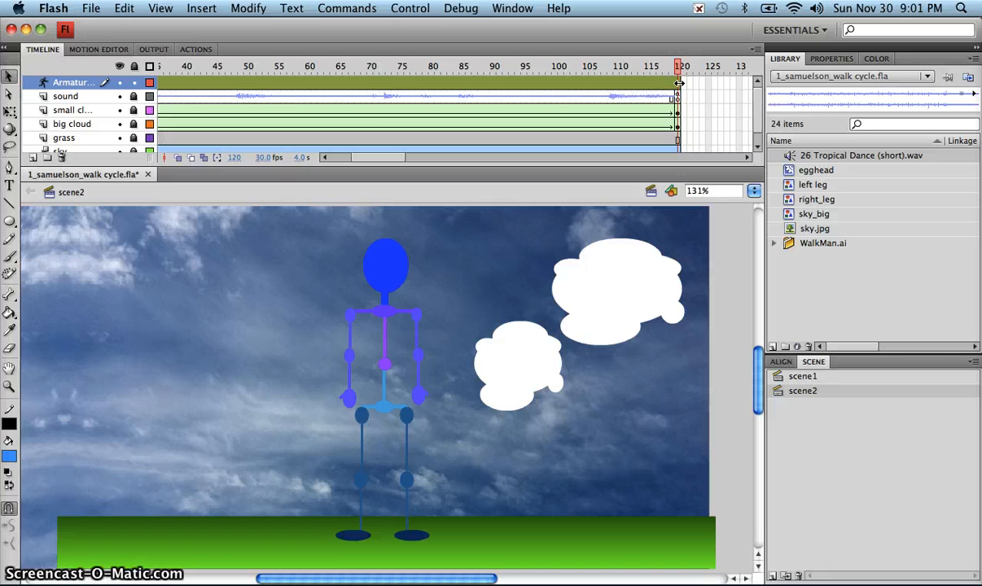
{"action": "left_click", "coordinate": [678, 83]}
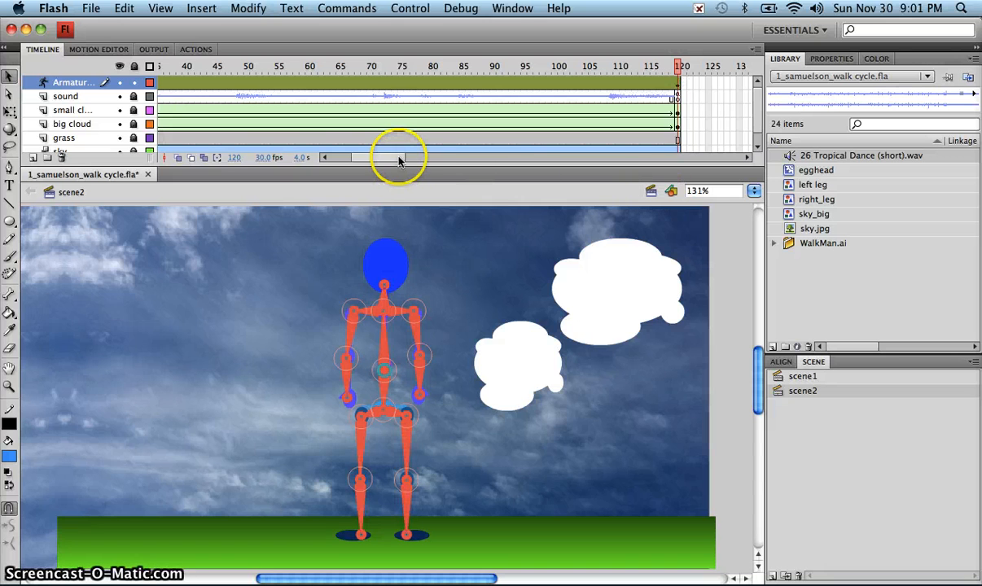
Step: Insert a standing pose at frame 5 on the Armature layer
{"action": "left_click_drag", "start_coordinate": [382, 161], "coordinate": [366, 164]}
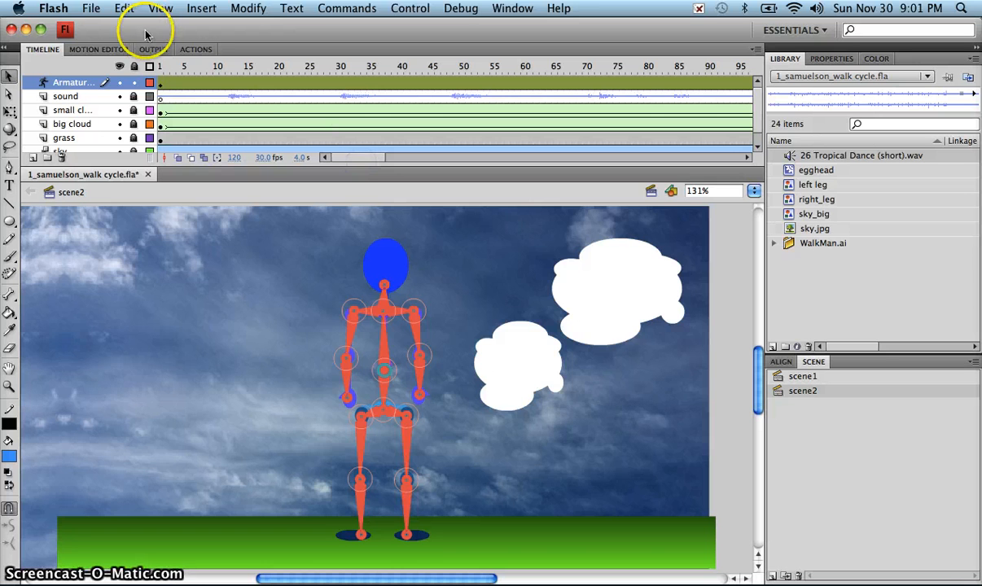
{"action": "left_click", "coordinate": [184, 68]}
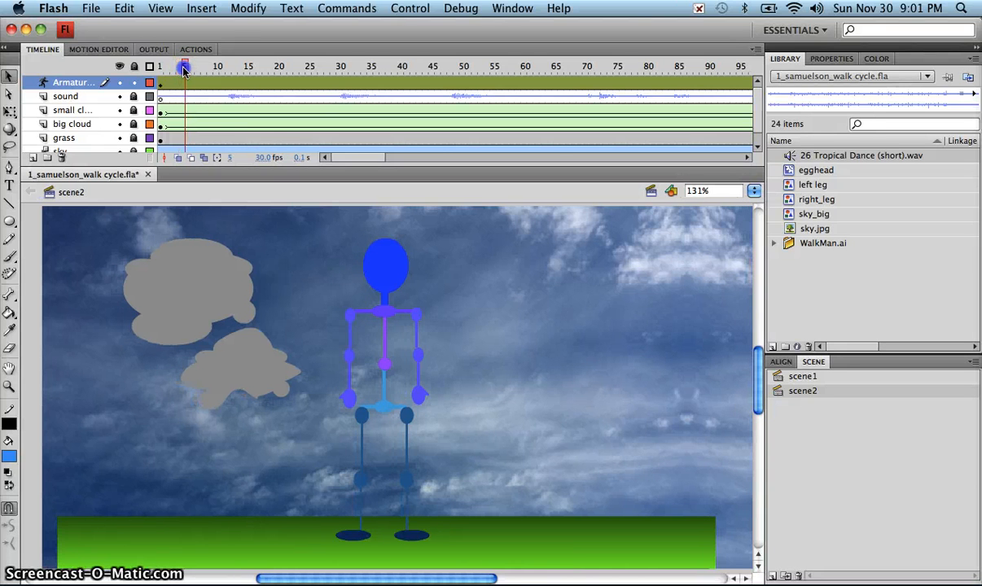
{"action": "left_click", "coordinate": [206, 103]}
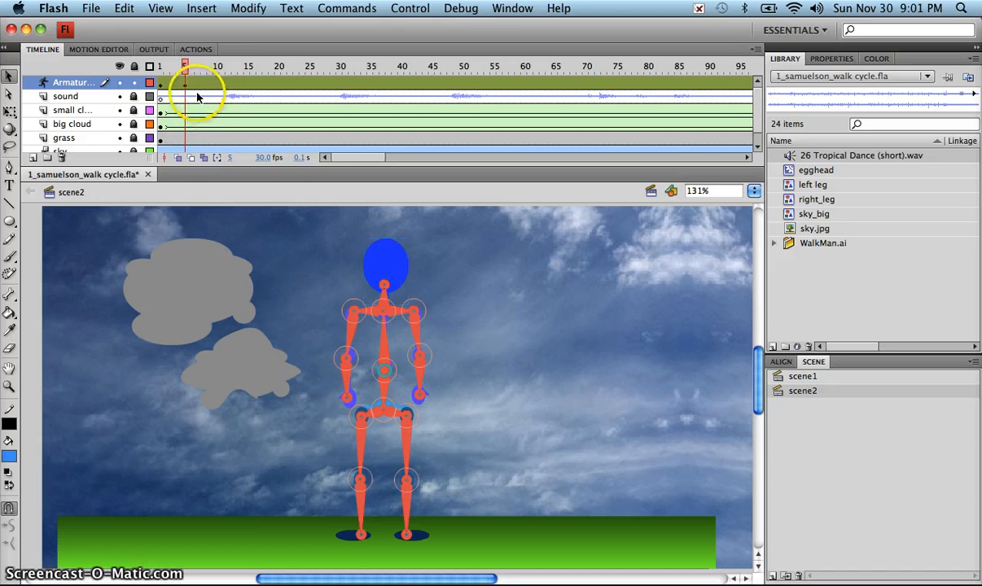
Step: Pose WalkMan's right-hand leg at frame 3 with the knee lifted outward and the foot level, then compare with frame 5
{"action": "left_click_drag", "start_coordinate": [184, 69], "coordinate": [173, 70]}
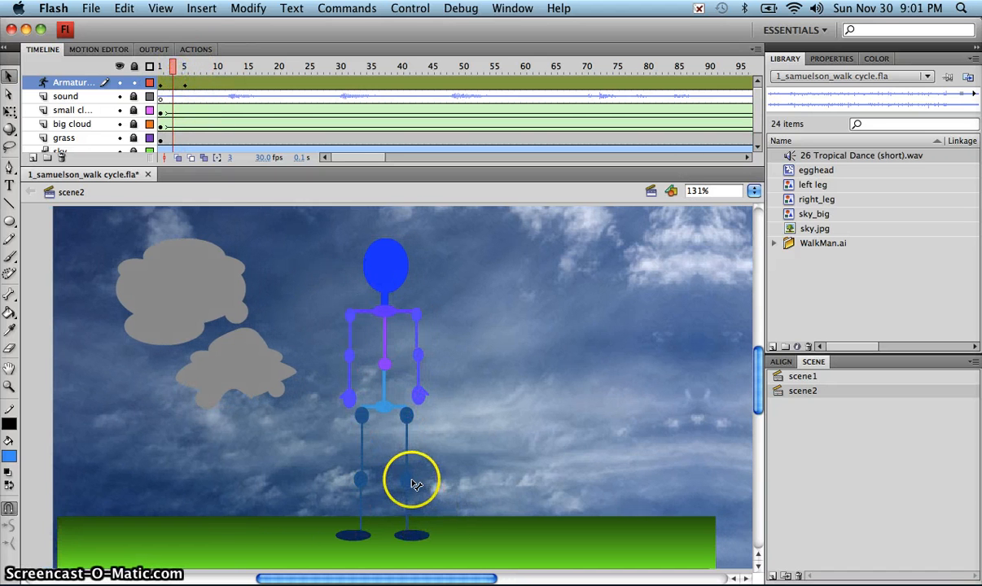
{"action": "left_click_drag", "start_coordinate": [409, 478], "coordinate": [455, 509]}
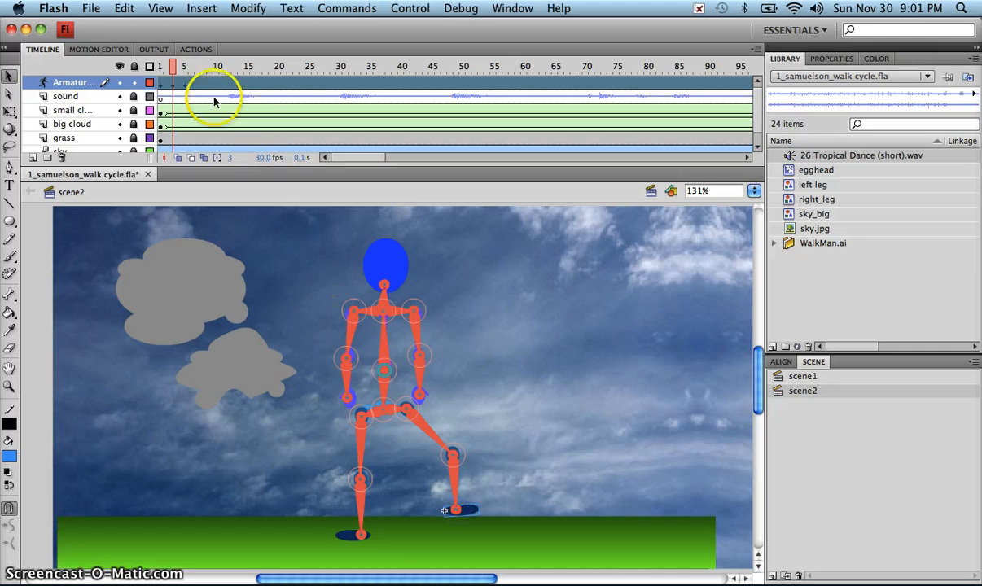
{"action": "left_click_drag", "start_coordinate": [173, 67], "coordinate": [185, 72]}
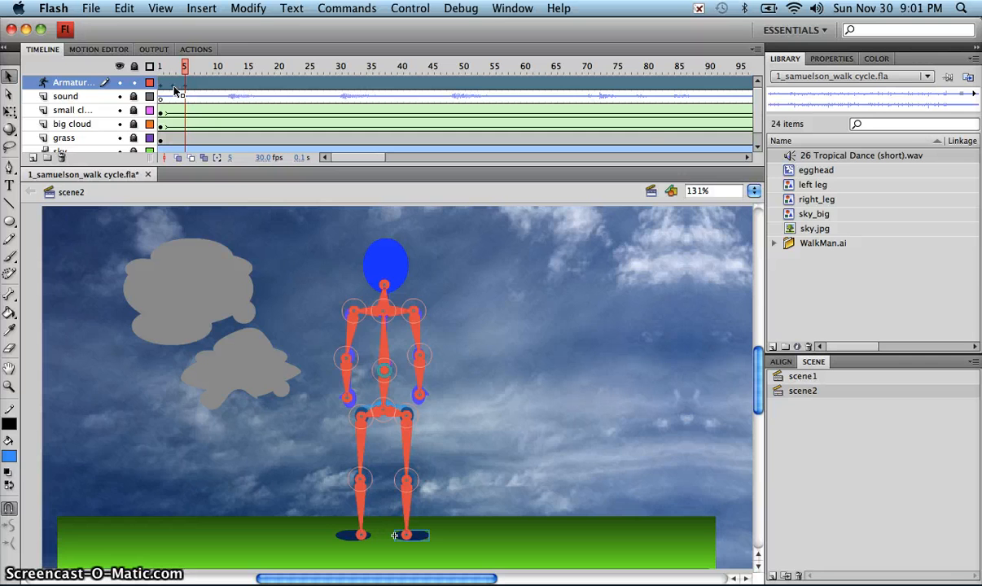
Step: Copy WalkMan's raised-knee pose from frame 3 and paste it at frame 7 on the Armature layer
{"action": "left_click", "coordinate": [174, 88]}
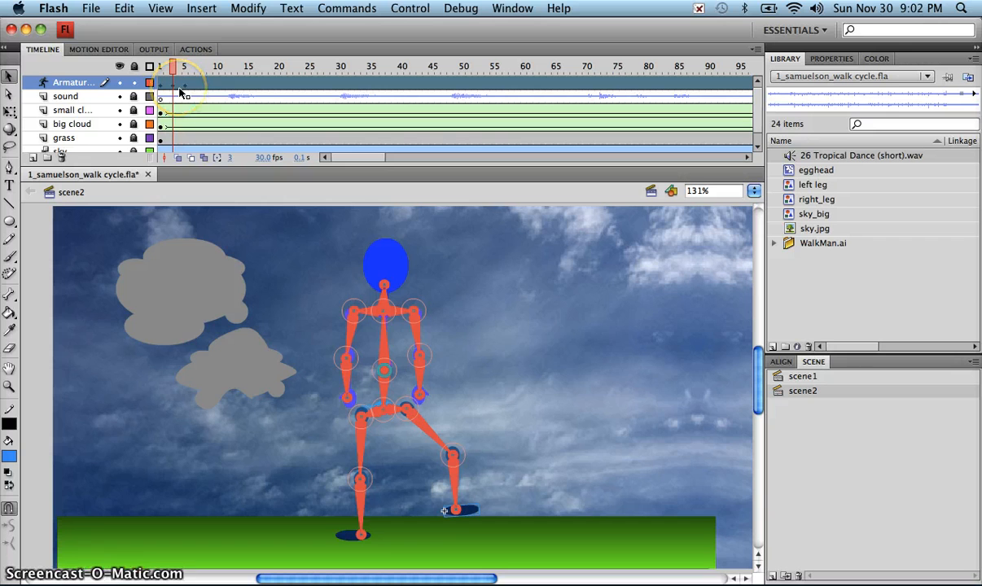
{"action": "left_click", "coordinate": [174, 88]}
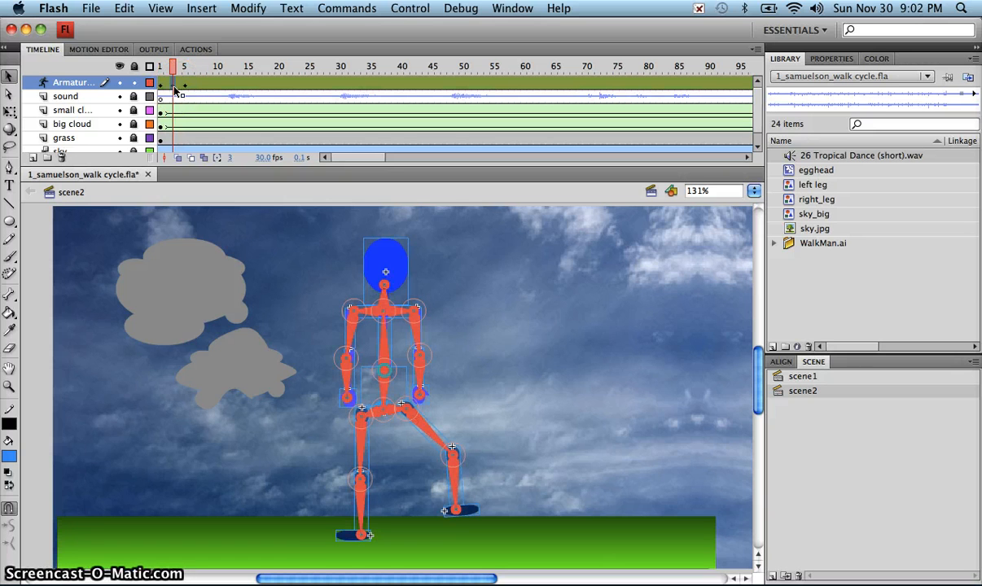
{"action": "right_click", "coordinate": [174, 87]}
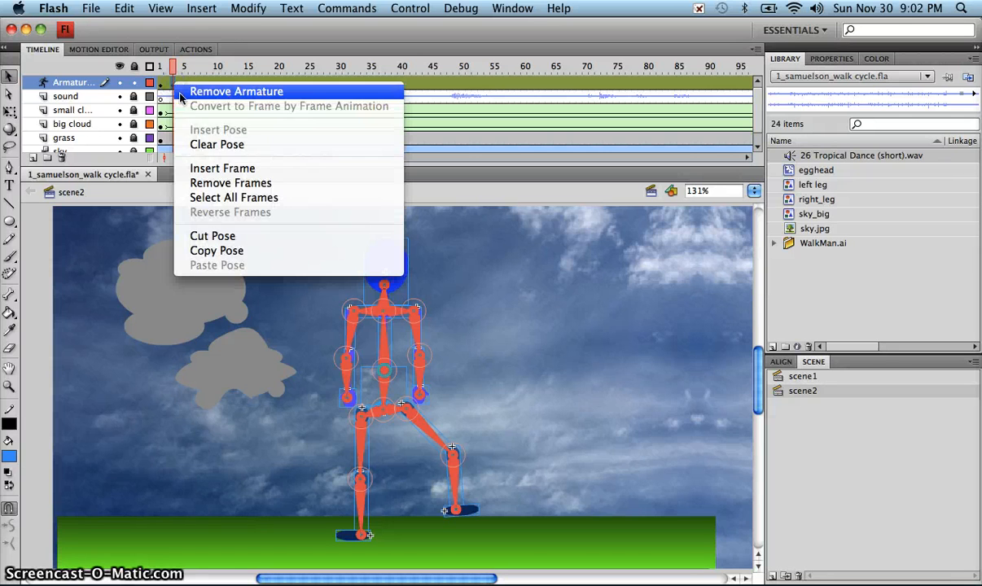
{"action": "left_click", "coordinate": [242, 253]}
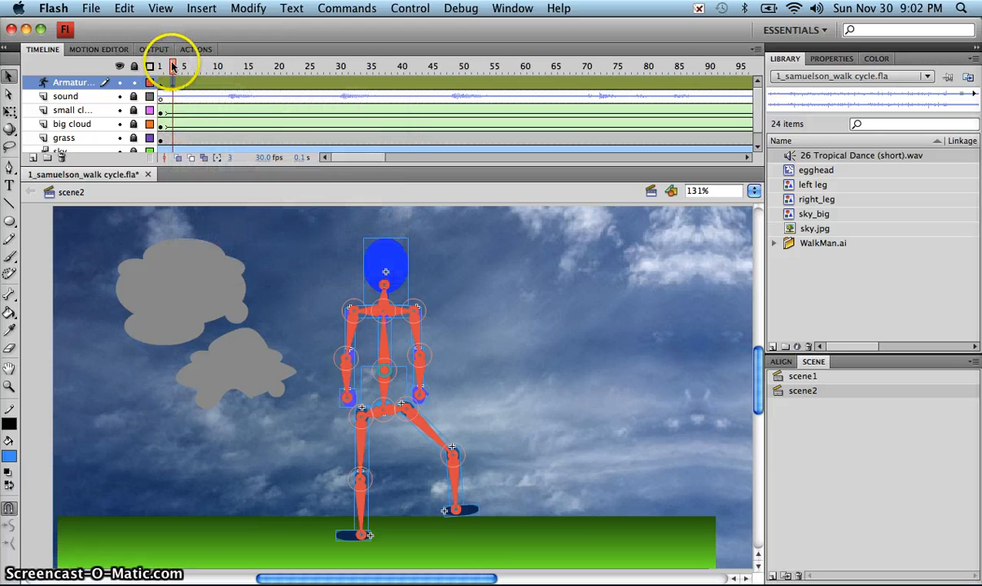
{"action": "left_click_drag", "start_coordinate": [174, 69], "coordinate": [196, 67]}
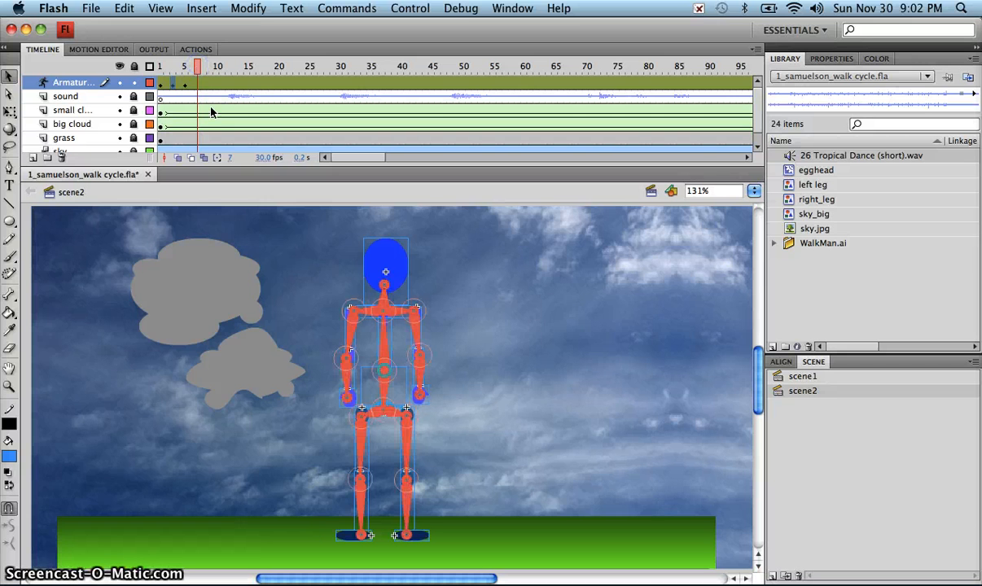
{"action": "right_click", "coordinate": [198, 83]}
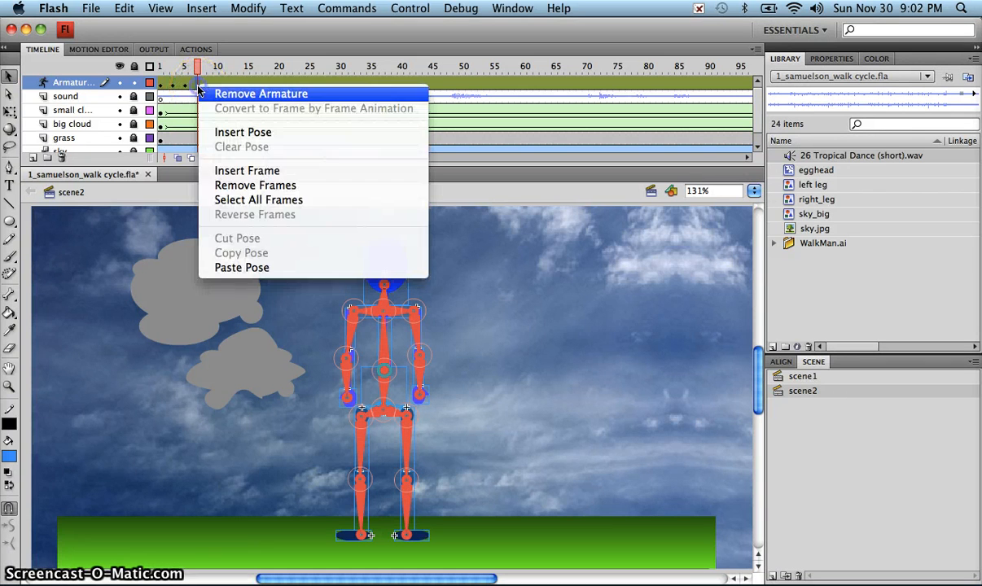
{"action": "left_click", "coordinate": [242, 267]}
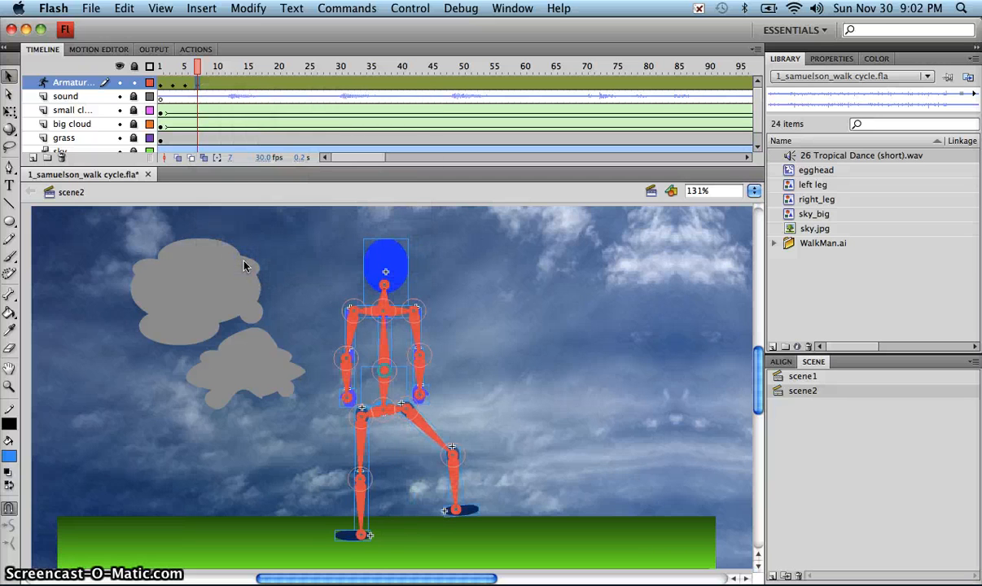
Step: Copy the standing pose from frame 5 and paste it at frame 9 on the Armature layer
{"action": "left_click", "coordinate": [186, 88]}
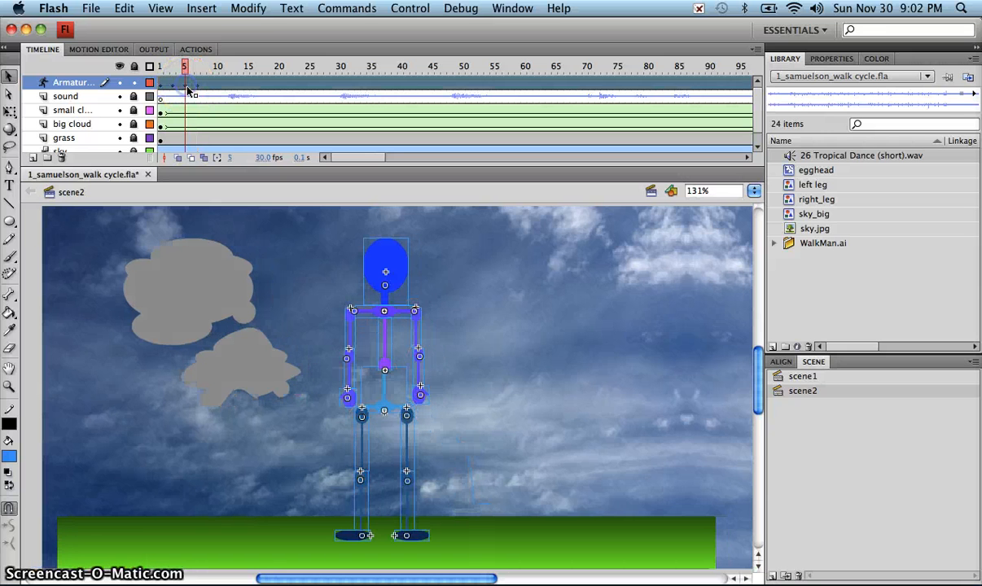
{"action": "left_click", "coordinate": [186, 88]}
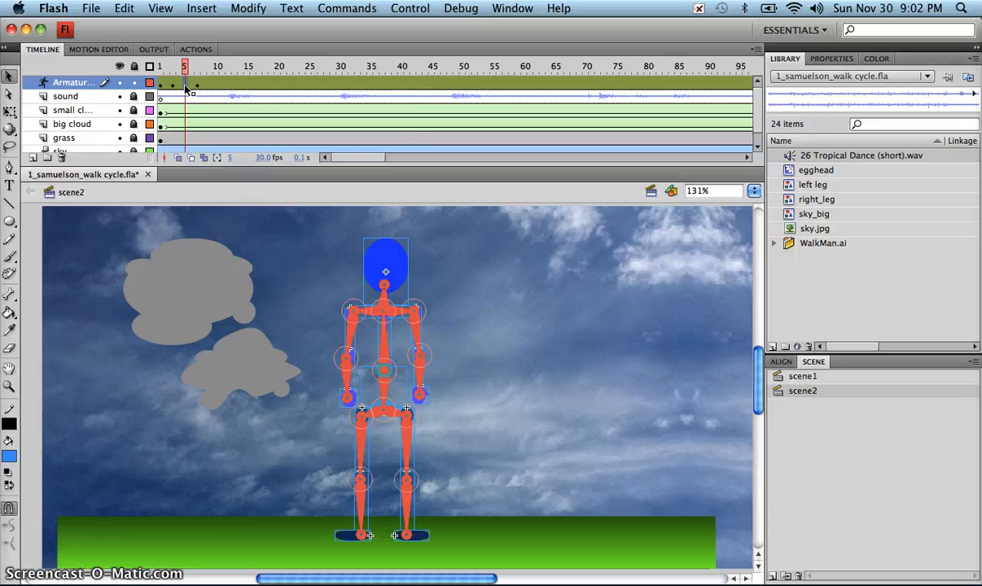
{"action": "right_click", "coordinate": [186, 88]}
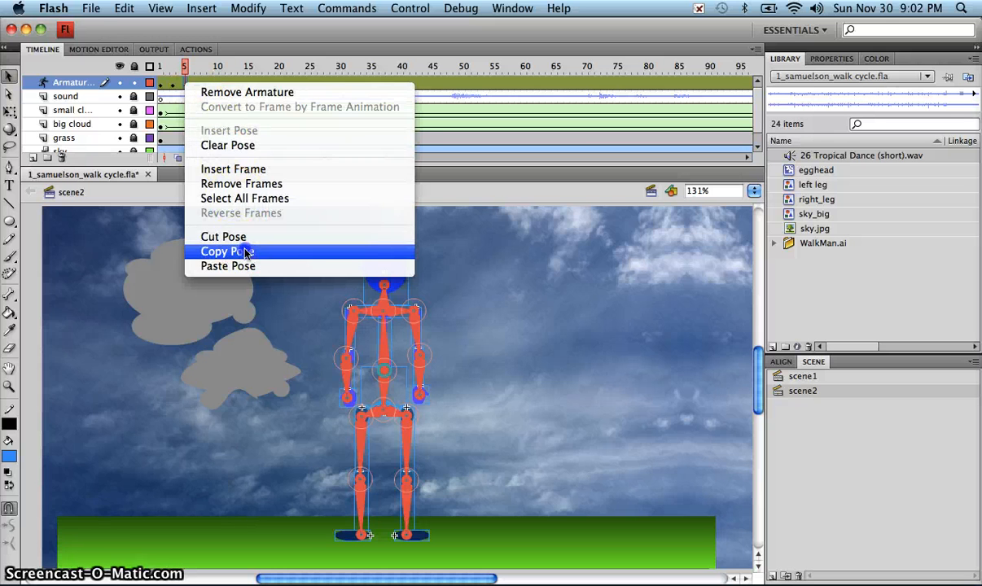
{"action": "left_click", "coordinate": [241, 252]}
{"action": "left_click", "coordinate": [212, 87]}
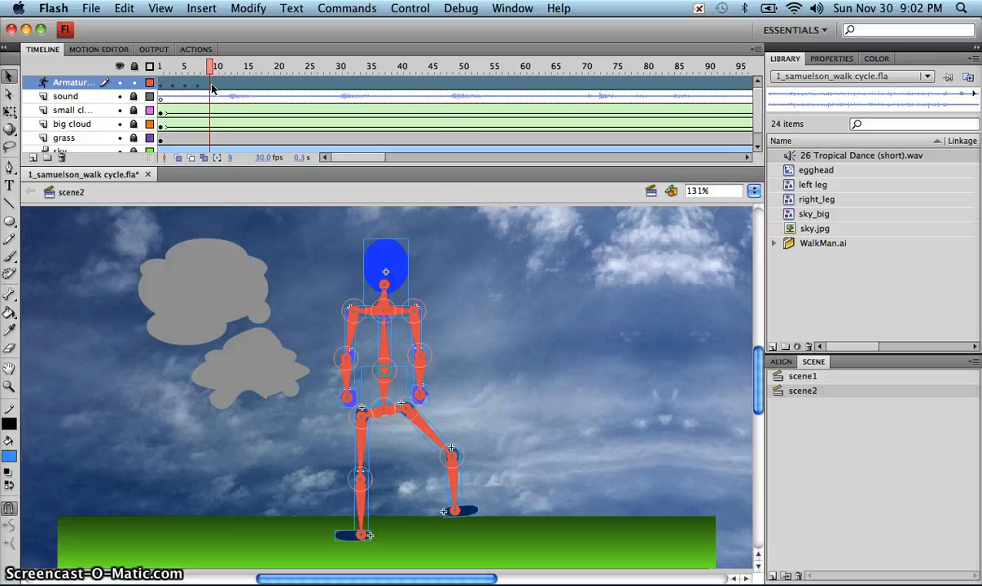
{"action": "right_click", "coordinate": [211, 88]}
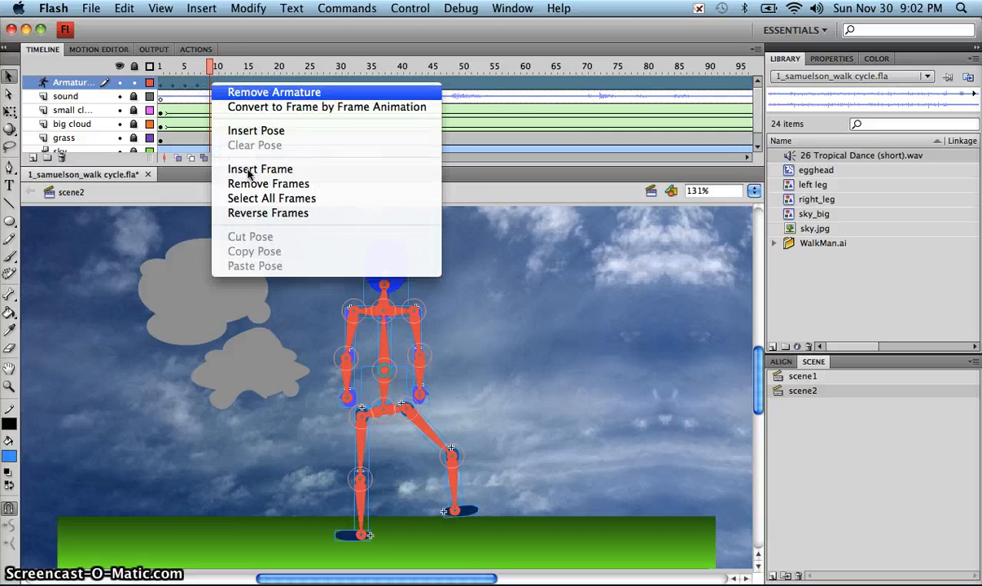
{"action": "left_click", "coordinate": [234, 44]}
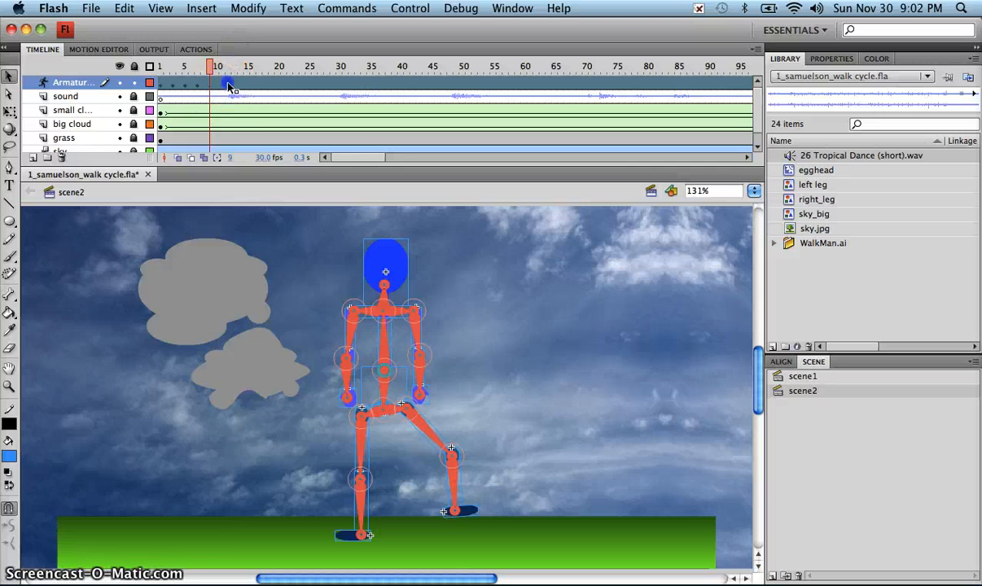
{"action": "left_click", "coordinate": [218, 86]}
{"action": "left_click", "coordinate": [214, 124]}
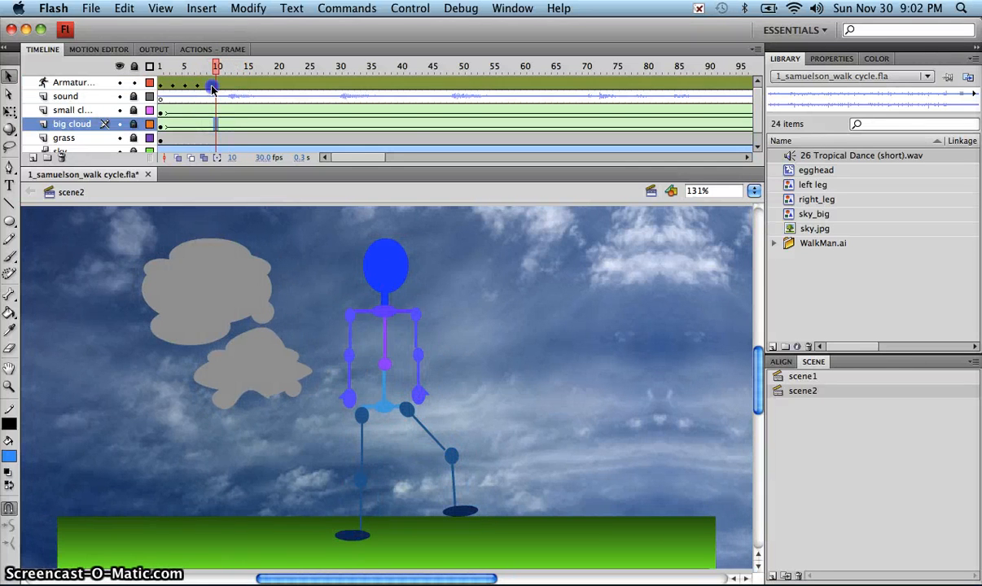
{"action": "left_click", "coordinate": [212, 86]}
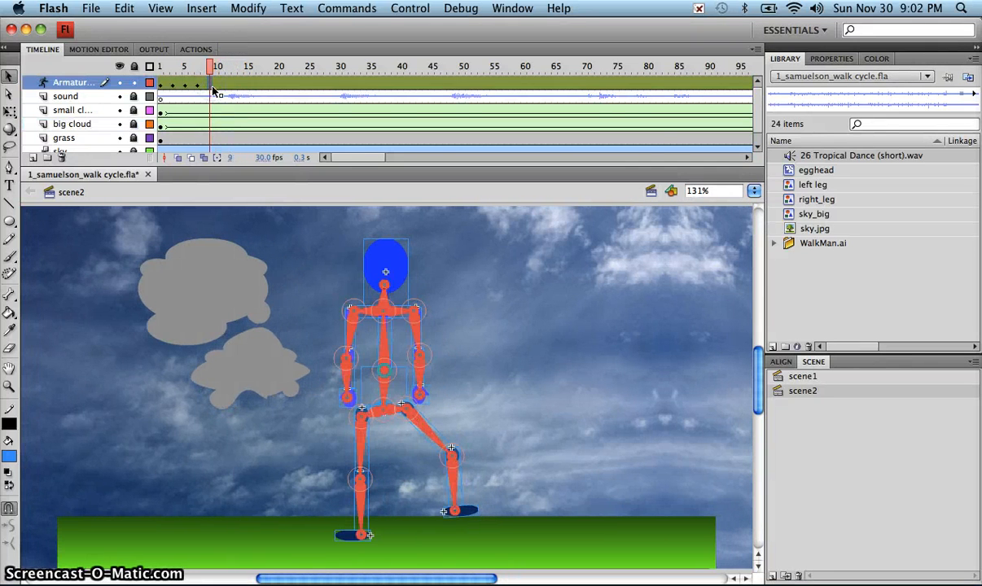
{"action": "right_click", "coordinate": [214, 92]}
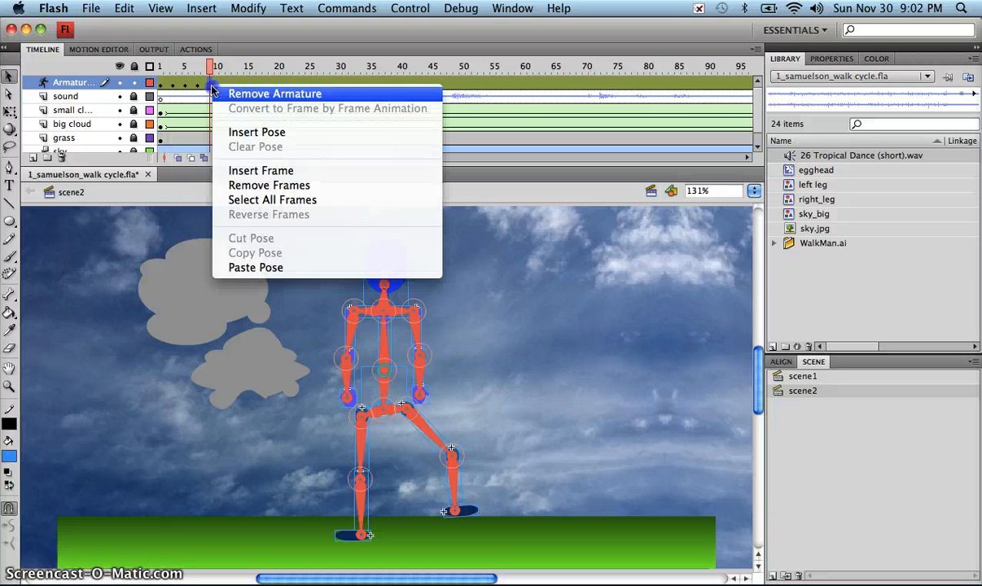
{"action": "left_click", "coordinate": [275, 270]}
Step: Play the animation from frame 1, then review the repeated leg poses through frame 9
{"action": "left_click_drag", "start_coordinate": [211, 69], "coordinate": [159, 67]}
{"action": "key", "text": "Return"}
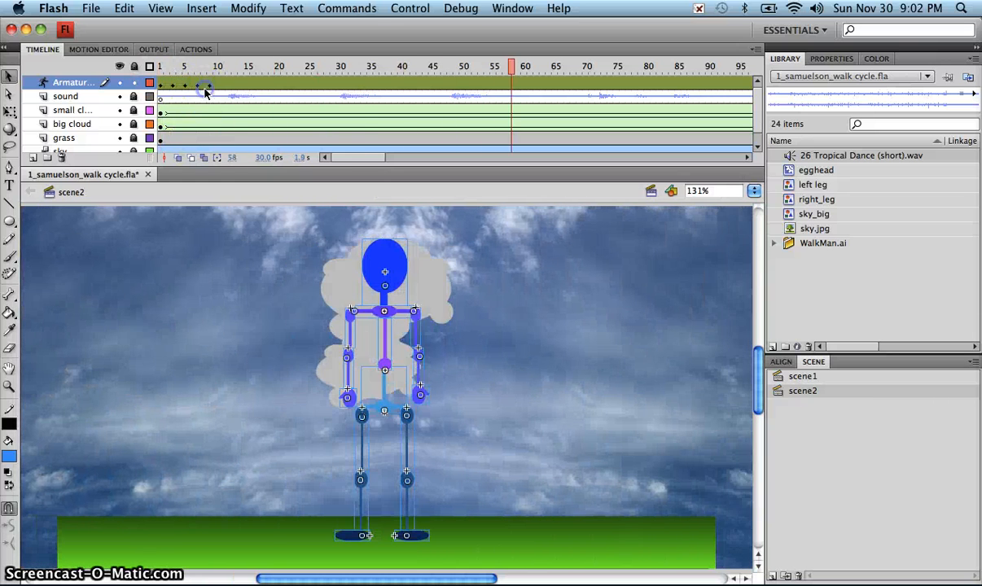
{"action": "left_click", "coordinate": [204, 84]}
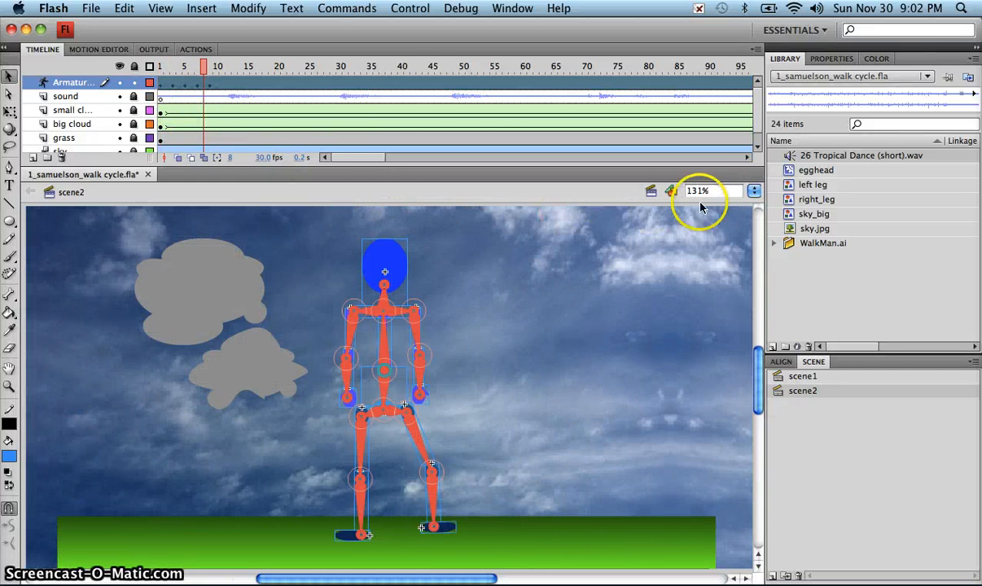
{"action": "left_click", "coordinate": [330, 129]}
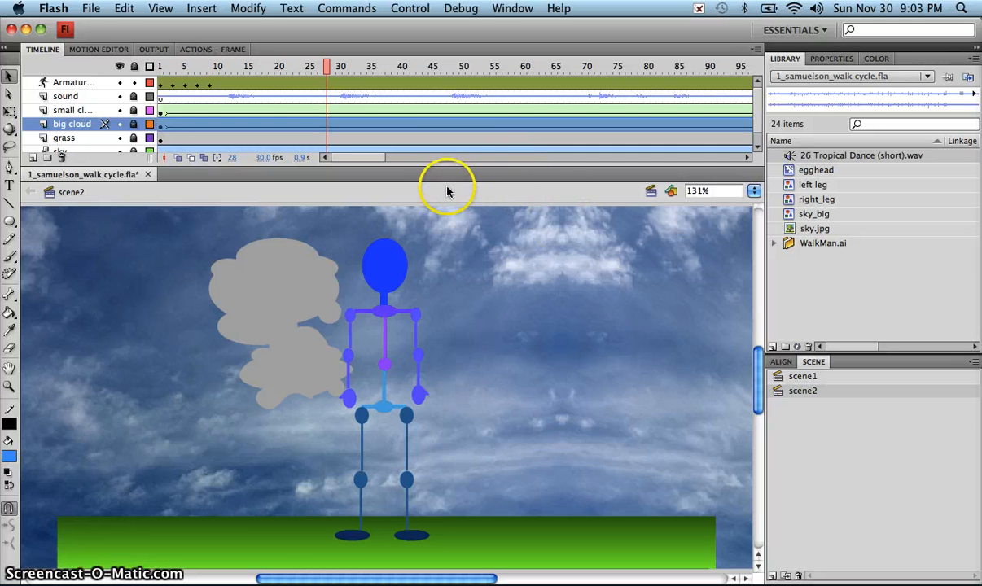
{"action": "left_click", "coordinate": [329, 71]}
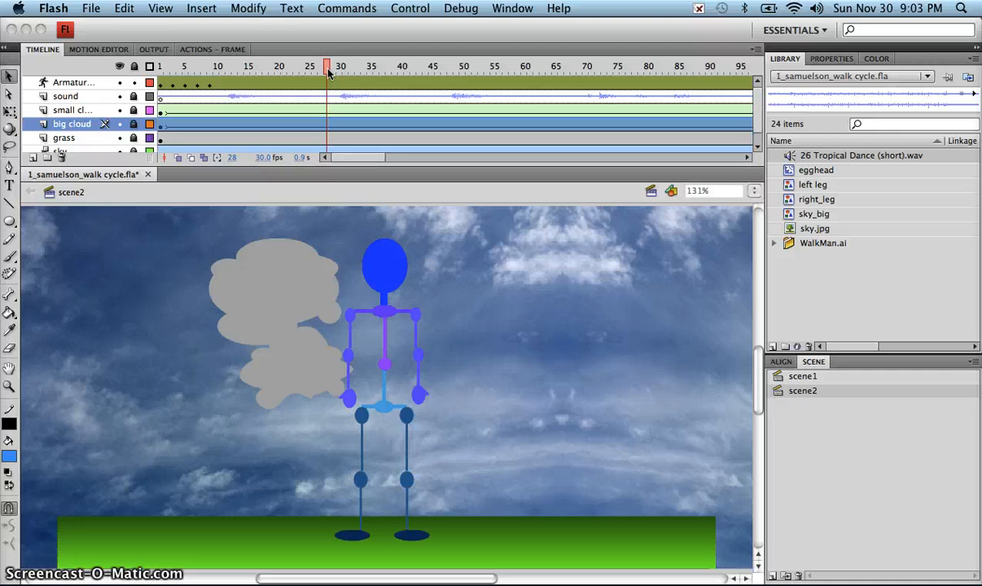
{"action": "left_click", "coordinate": [160, 70]}
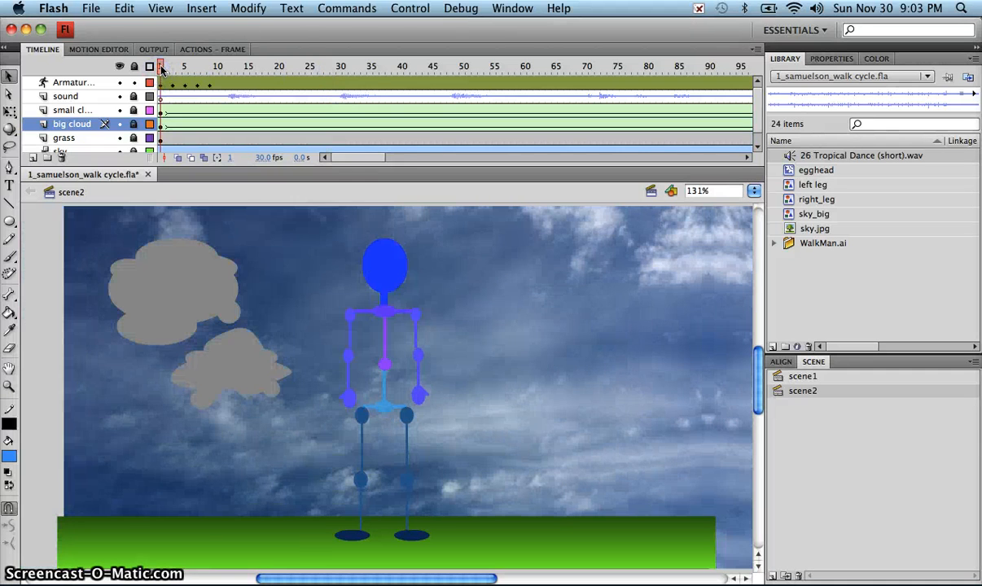
{"action": "left_click_drag", "start_coordinate": [162, 70], "coordinate": [211, 68]}
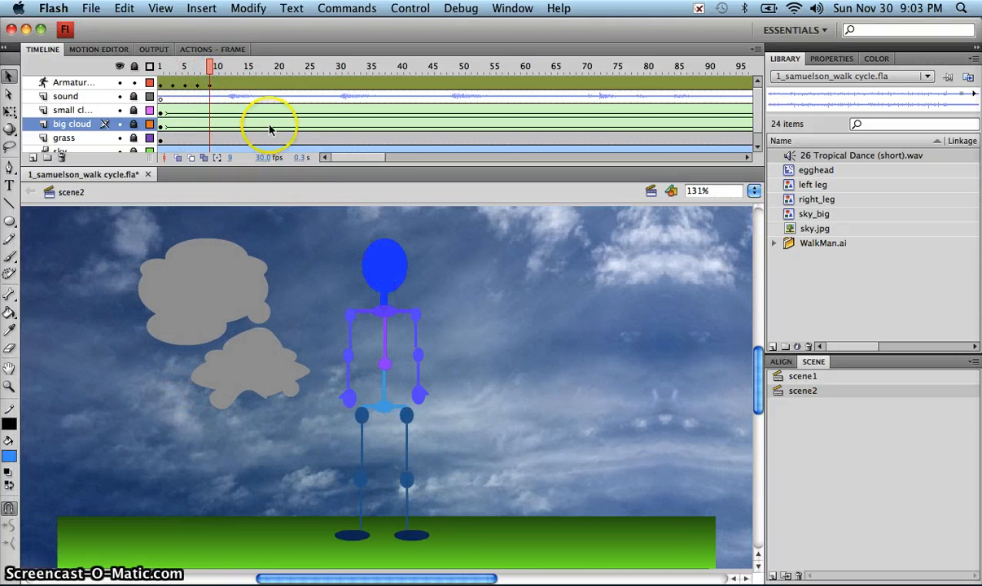
Step: Pose WalkMan's left-hand leg at frame 13 with the knee bent and raised outward and the foot off the ground
{"action": "left_click_drag", "start_coordinate": [210, 66], "coordinate": [229, 67]}
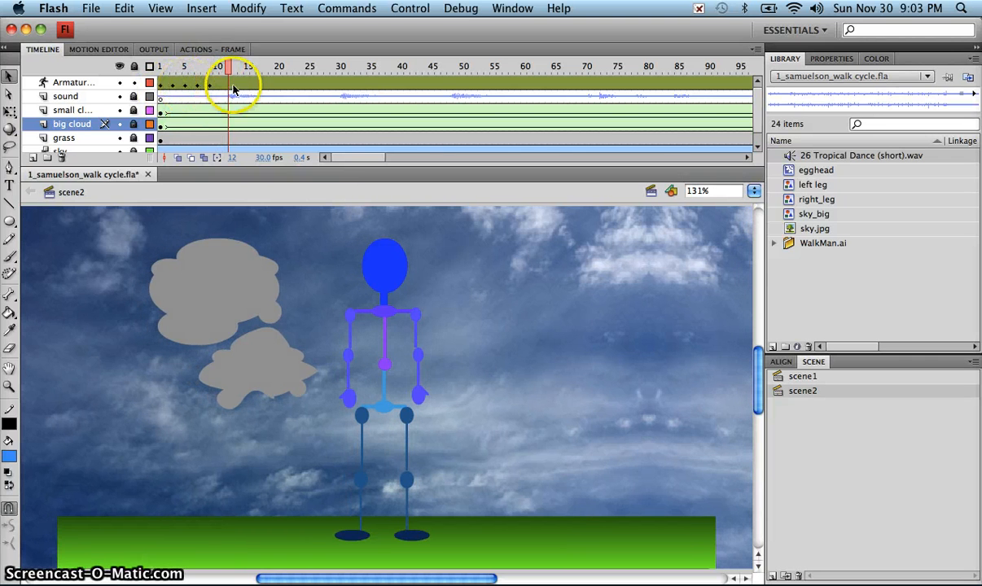
{"action": "left_click_drag", "start_coordinate": [229, 69], "coordinate": [235, 67]}
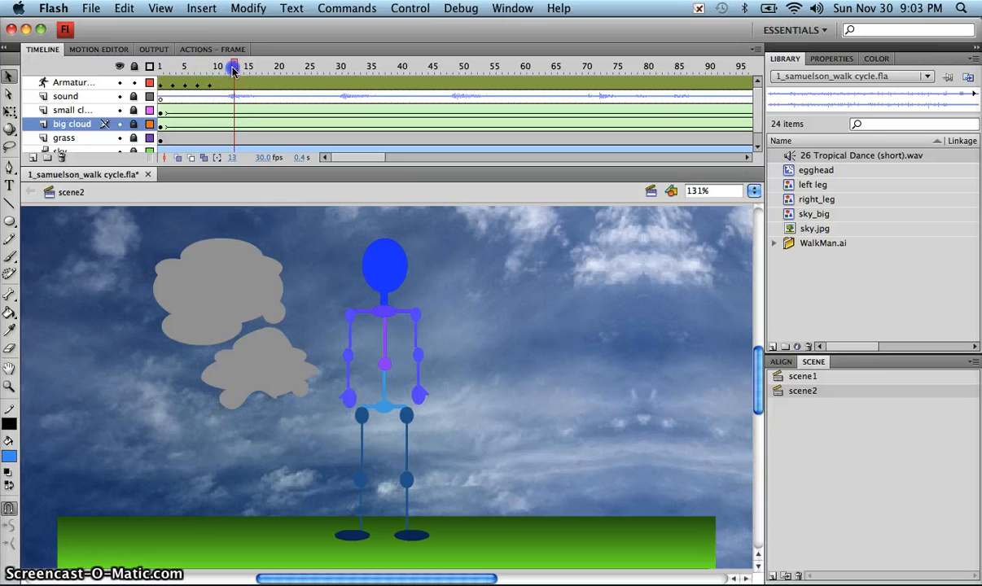
{"action": "left_click_drag", "start_coordinate": [396, 331], "coordinate": [324, 468]}
{"action": "left_click", "coordinate": [362, 483]}
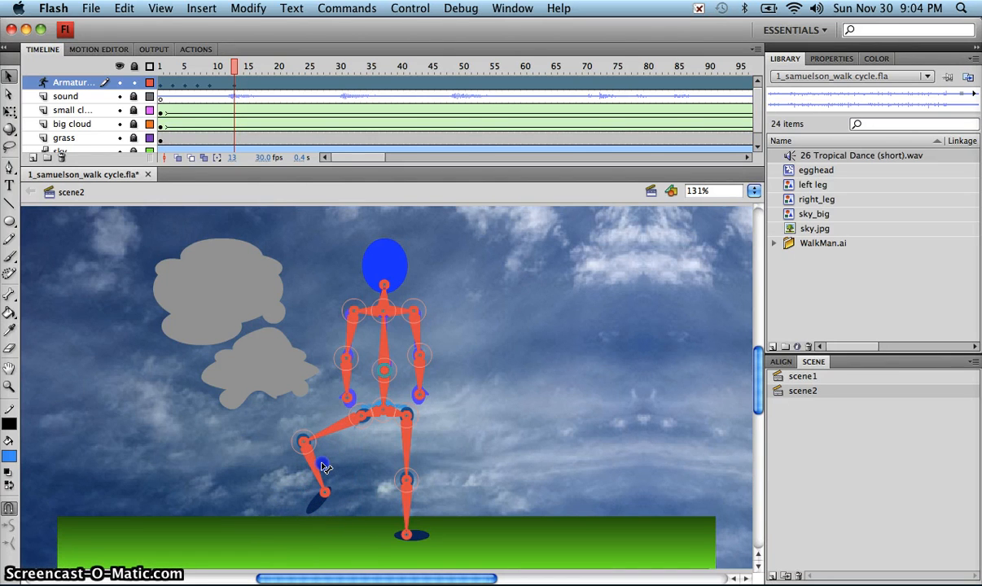
Step: Raise WalkMan's right-hand arm at frame 13, with the upper arm horizontal and the forearm hanging down from the elbow
{"action": "left_click", "coordinate": [386, 357]}
{"action": "left_click", "coordinate": [423, 356]}
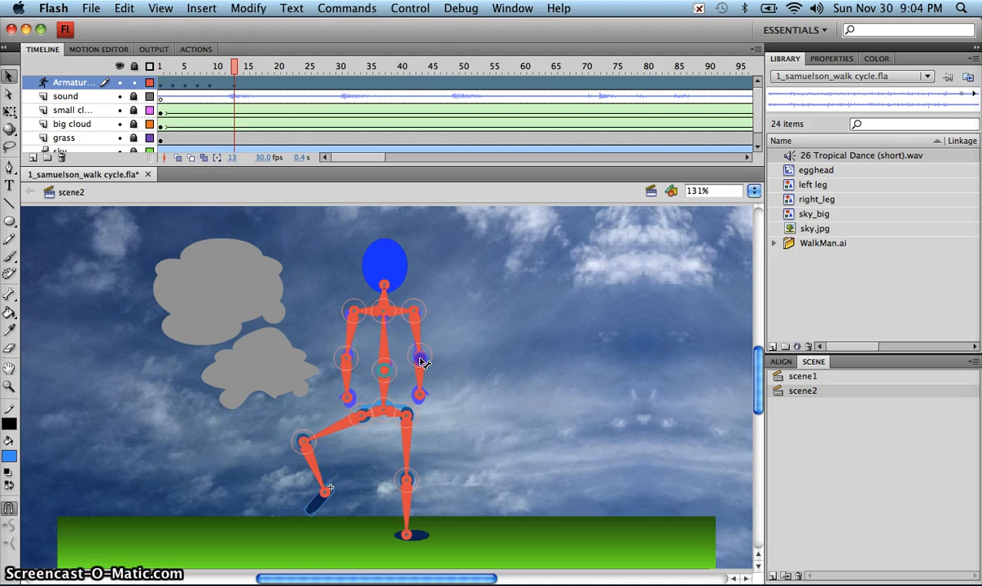
{"action": "left_click_drag", "start_coordinate": [419, 356], "coordinate": [460, 322]}
{"action": "left_click", "coordinate": [496, 326]}
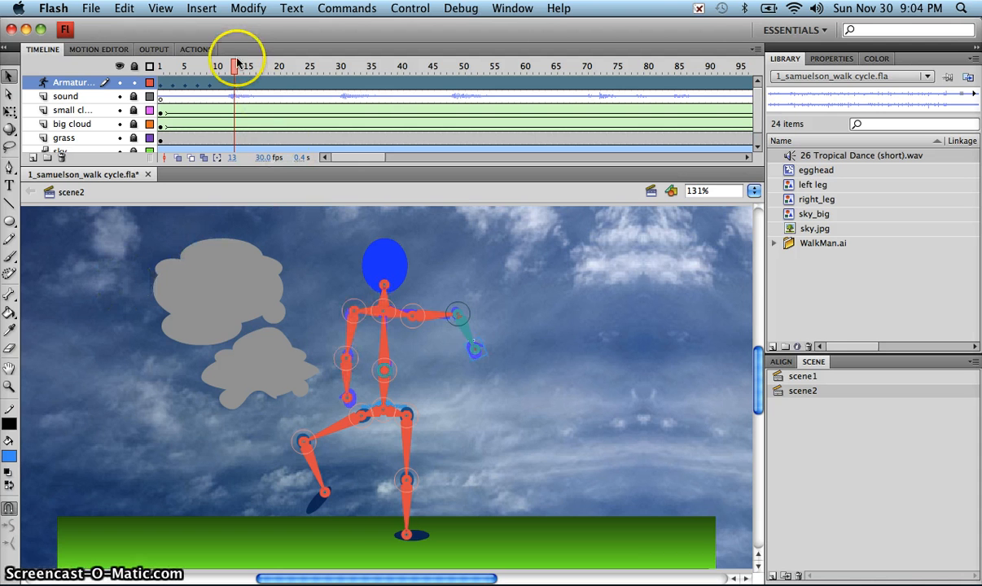
Step: Check the raised arm and leg on the frames following the frame 13 pose
{"action": "left_click_drag", "start_coordinate": [235, 66], "coordinate": [255, 68]}
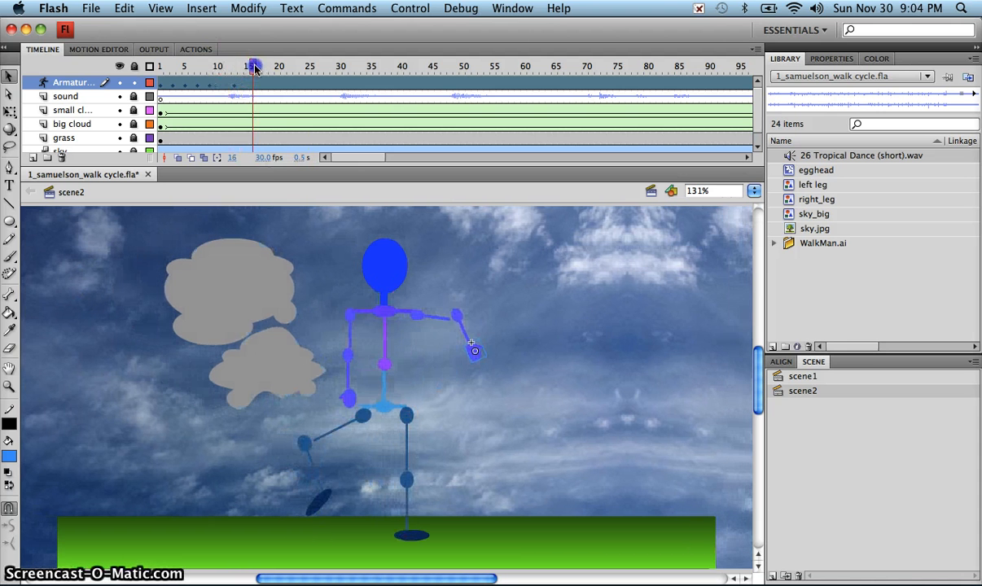
{"action": "left_click", "coordinate": [452, 324]}
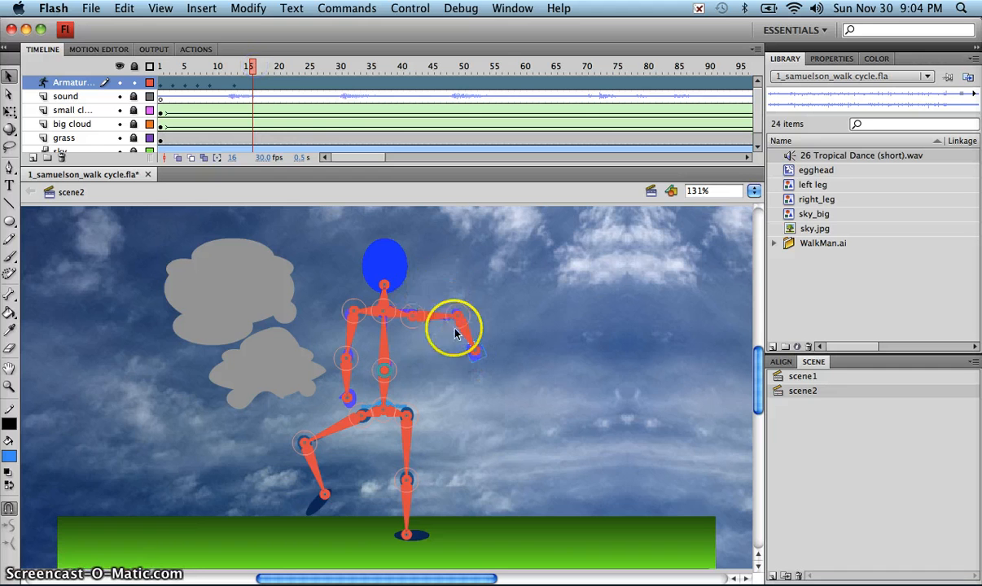
{"action": "left_click", "coordinate": [243, 69]}
{"action": "left_click", "coordinate": [238, 69]}
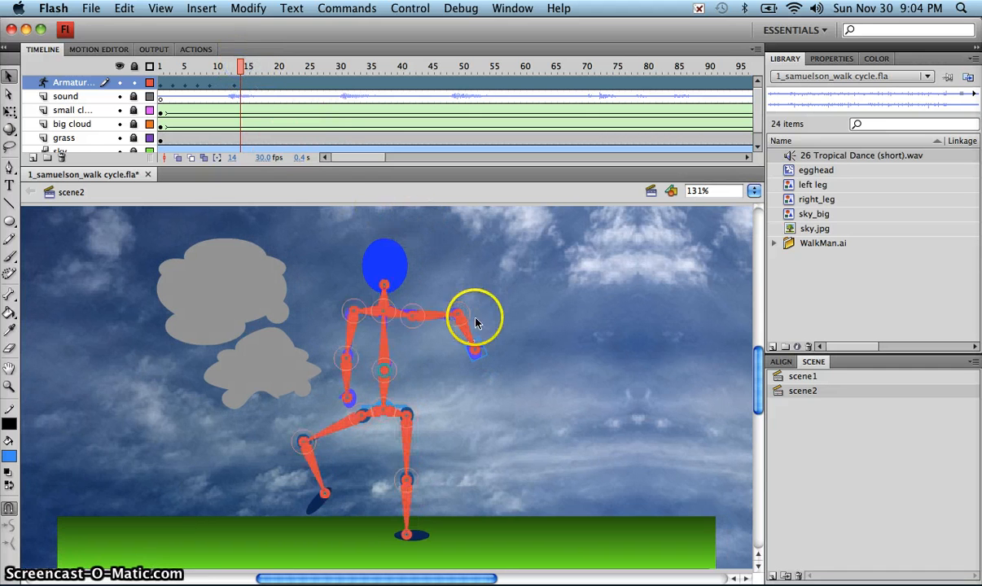
{"action": "left_click", "coordinate": [243, 84]}
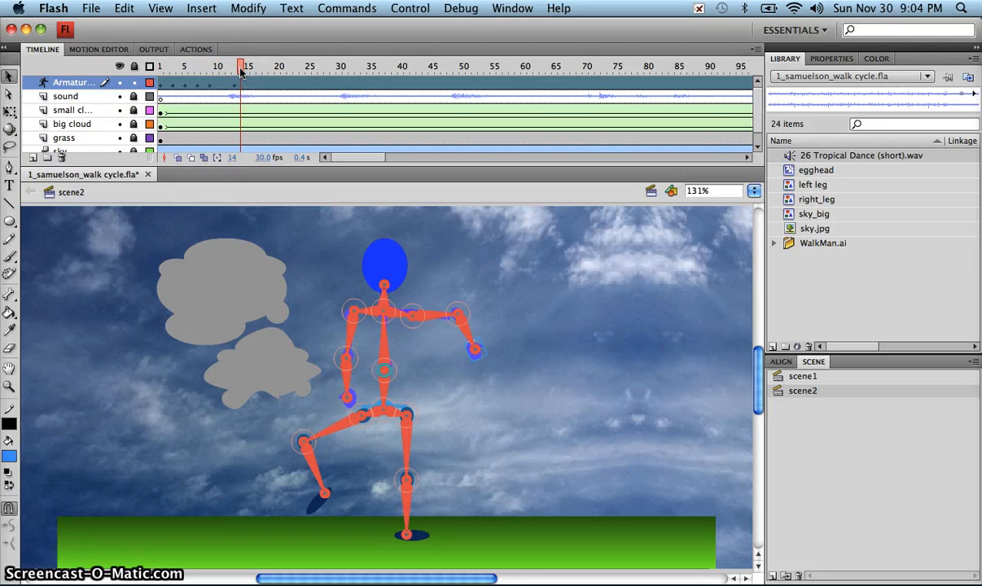
{"action": "mouse_move", "coordinate": [241, 71]}
{"action": "left_mouse_down"}
{"action": "mouse_move", "coordinate": [227, 69]}
{"action": "mouse_move", "coordinate": [240, 72]}
{"action": "left_mouse_up"}
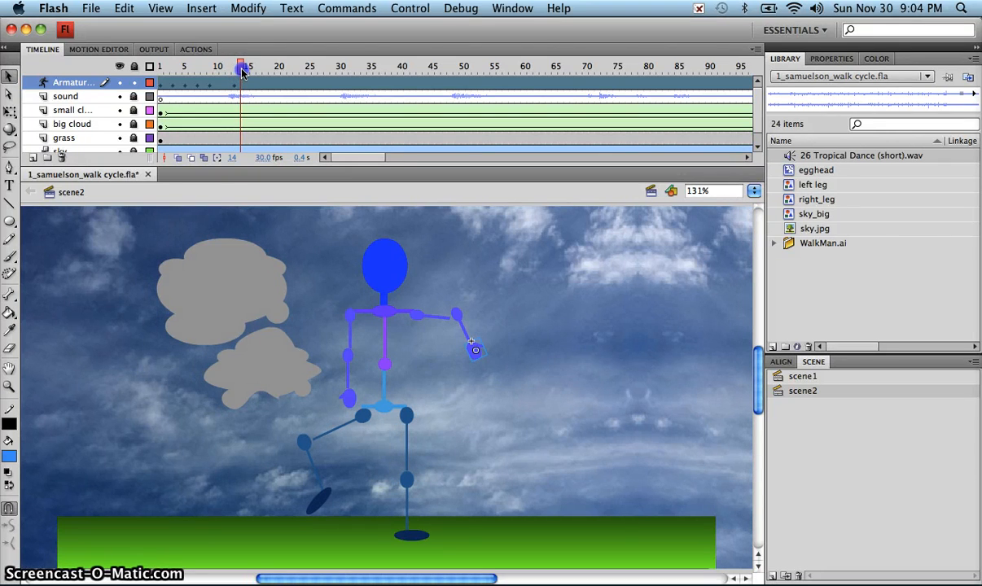
Step: Pose WalkMan's head at frame 18, tilted down toward the raised arm
{"action": "left_click_drag", "start_coordinate": [243, 72], "coordinate": [265, 72]}
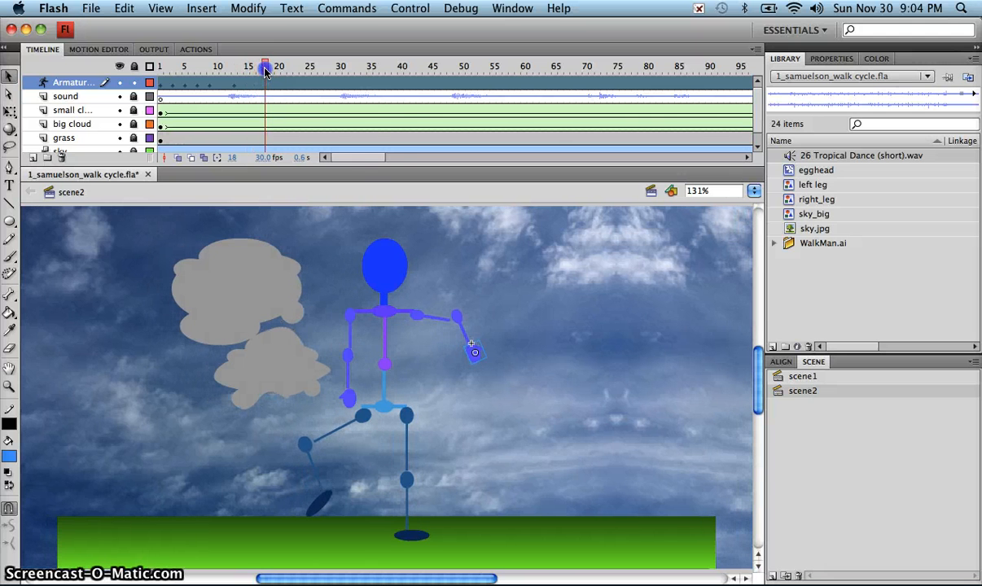
{"action": "left_click", "coordinate": [287, 96]}
{"action": "mouse_move", "coordinate": [346, 156]}
{"action": "left_mouse_down"}
{"action": "mouse_move", "coordinate": [368, 158]}
{"action": "mouse_move", "coordinate": [347, 158]}
{"action": "left_mouse_up"}
{"action": "left_click", "coordinate": [382, 88]}
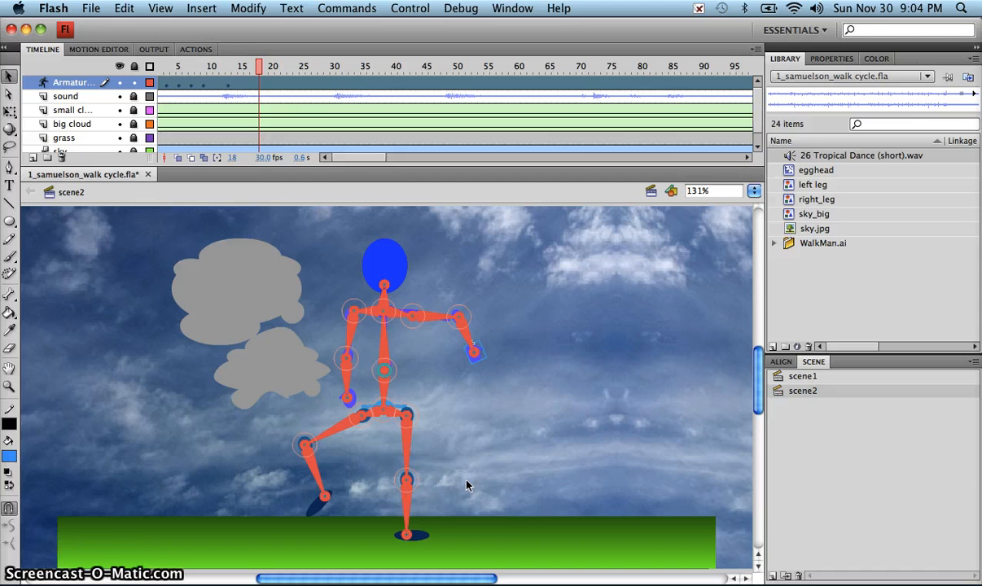
{"action": "mouse_move", "coordinate": [388, 257]}
{"action": "left_mouse_down"}
{"action": "mouse_move", "coordinate": [408, 263]}
{"action": "mouse_move", "coordinate": [384, 263]}
{"action": "left_mouse_up"}
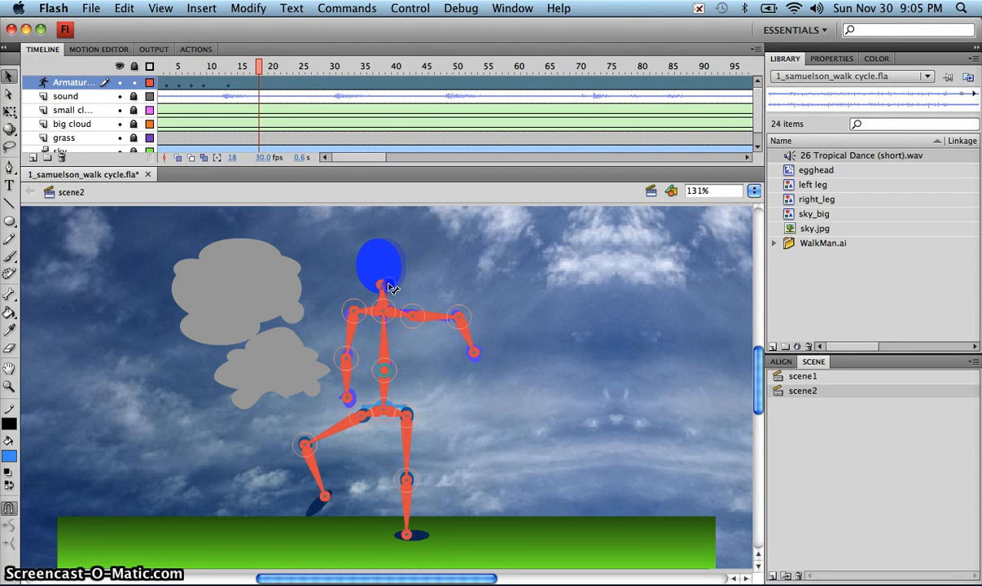
{"action": "left_click_drag", "start_coordinate": [382, 277], "coordinate": [399, 291]}
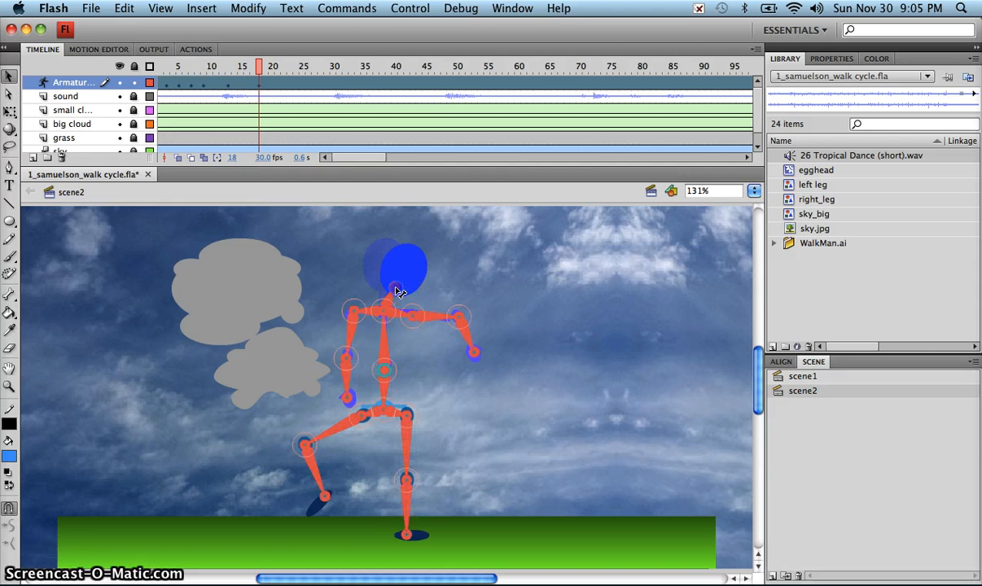
{"action": "left_click", "coordinate": [586, 344]}
{"action": "scroll", "coordinate": [586, 345], "scroll_direction": "right", "scroll_amount": 2}
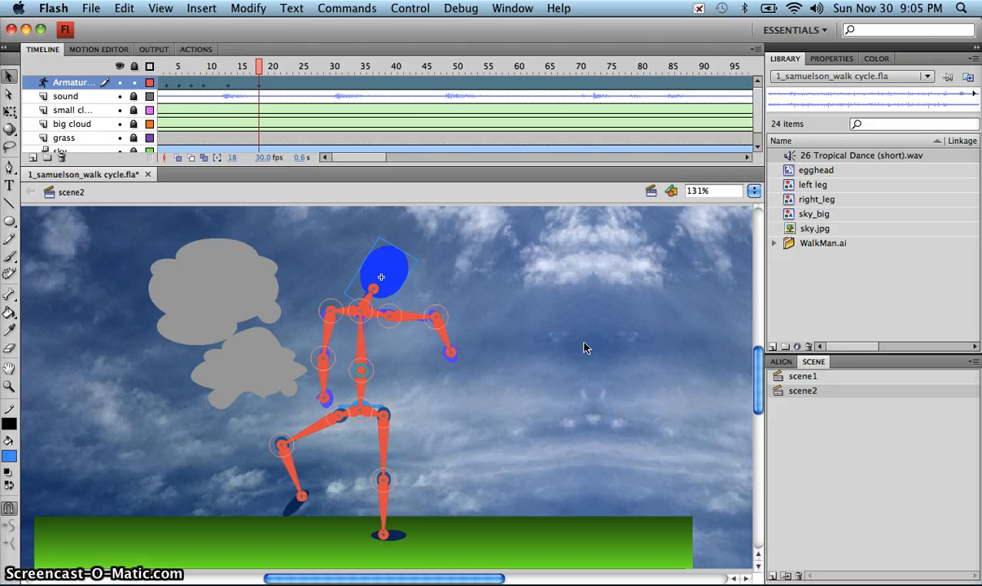
Step: Raise WalkMan's right-hand arm higher at frame 18, with the elbow slightly above the shoulder and the forearm slanting outward and down
{"action": "left_click", "coordinate": [453, 351]}
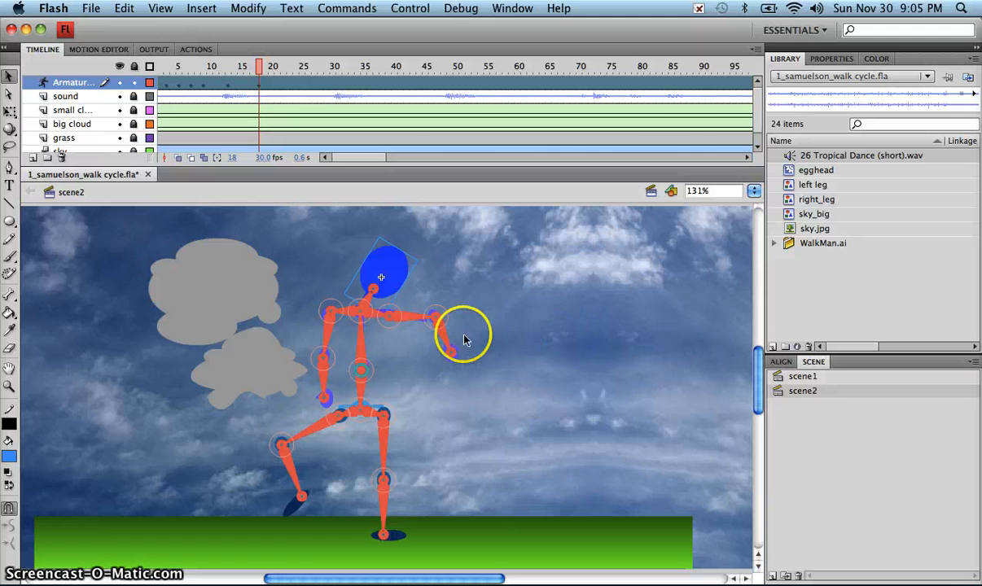
{"action": "left_click_drag", "start_coordinate": [453, 351], "coordinate": [462, 331]}
{"action": "left_click", "coordinate": [611, 367]}
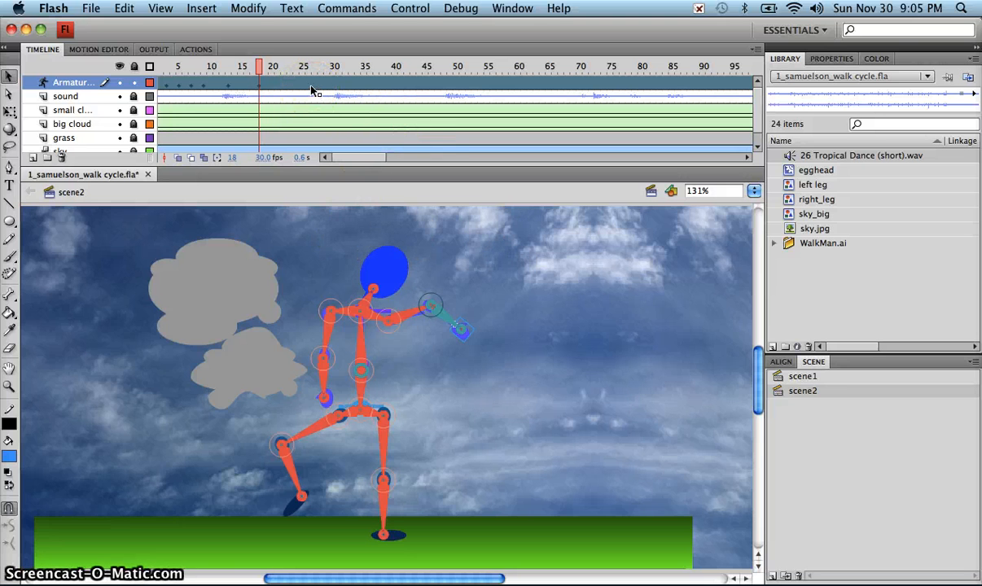
Step: Select the pose at frame 18 and look over its pose commands, including Clear Pose, without applying any
{"action": "left_click", "coordinate": [259, 85]}
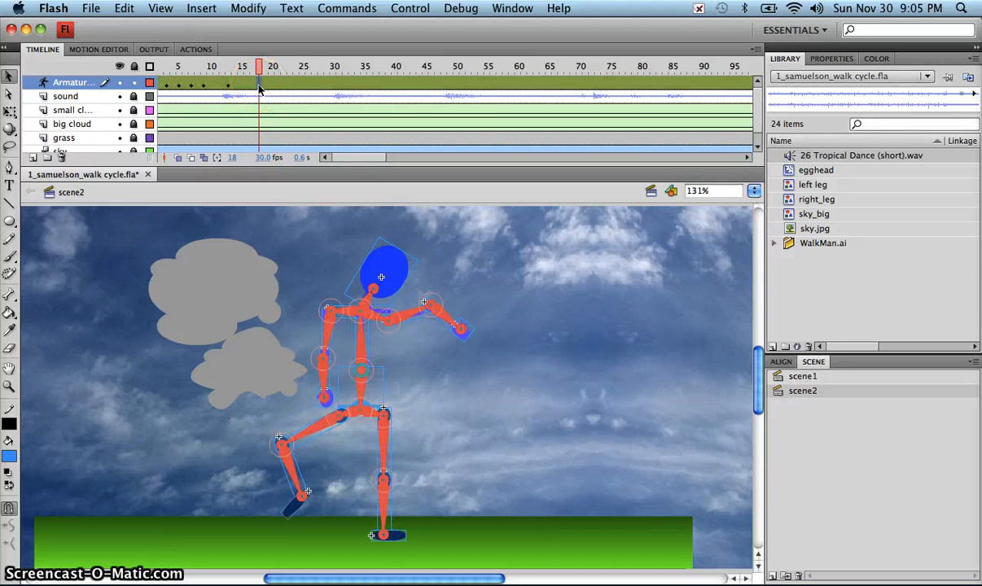
{"action": "right_click", "coordinate": [259, 88]}
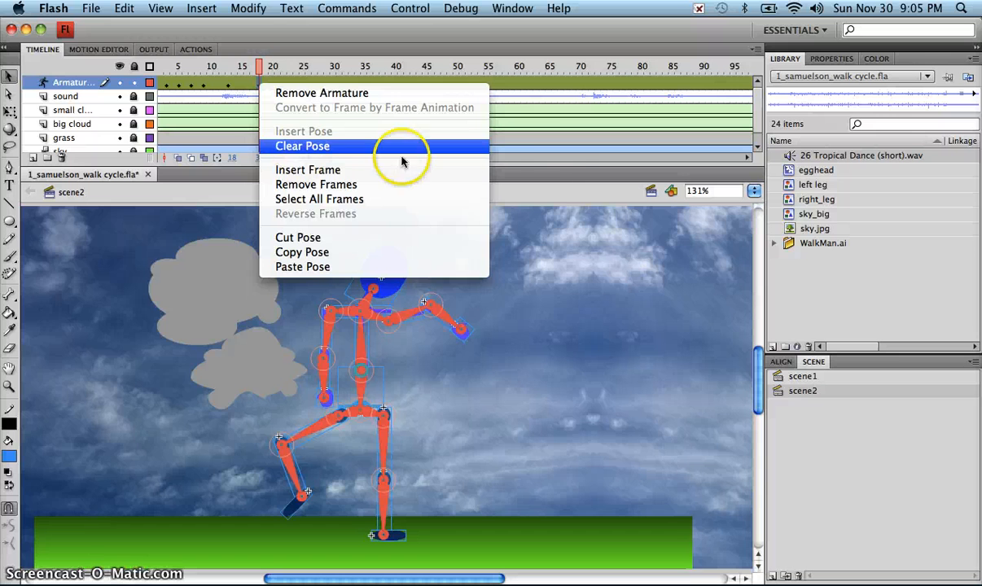
{"action": "left_click", "coordinate": [805, 307]}
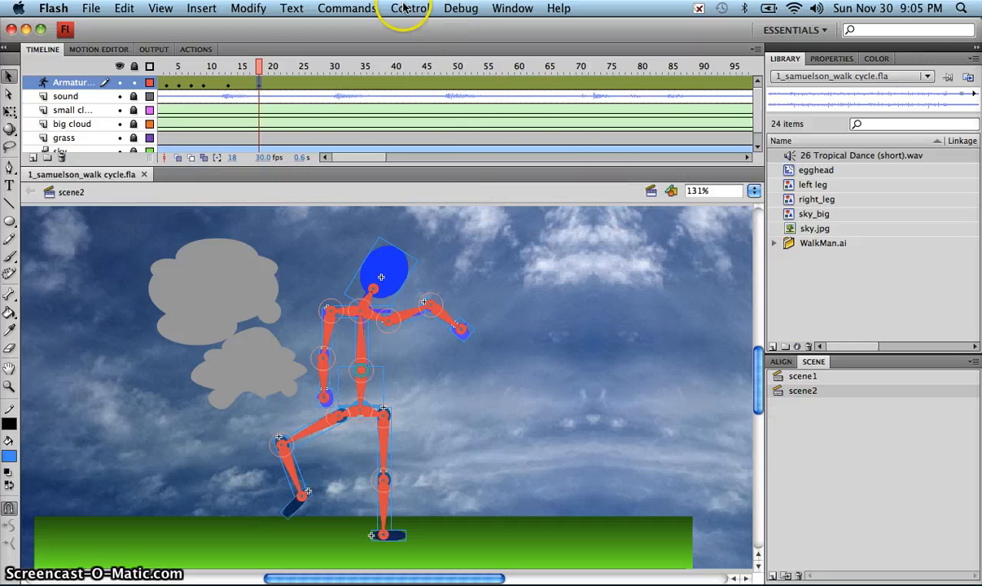
Step: Test the movie to preview the animation, and close the preview window
{"action": "key", "text": "super+Return"}
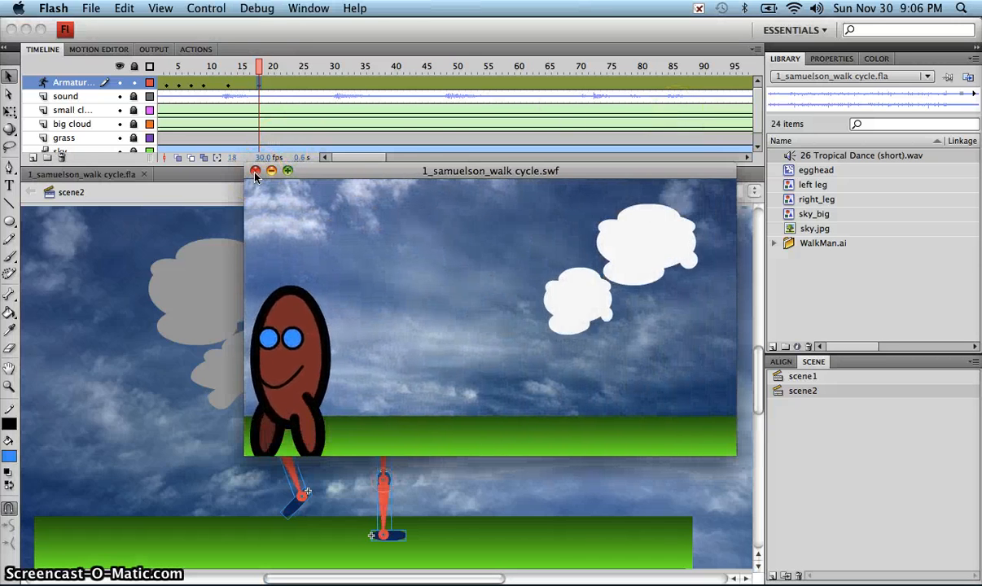
{"action": "left_click", "coordinate": [255, 176]}
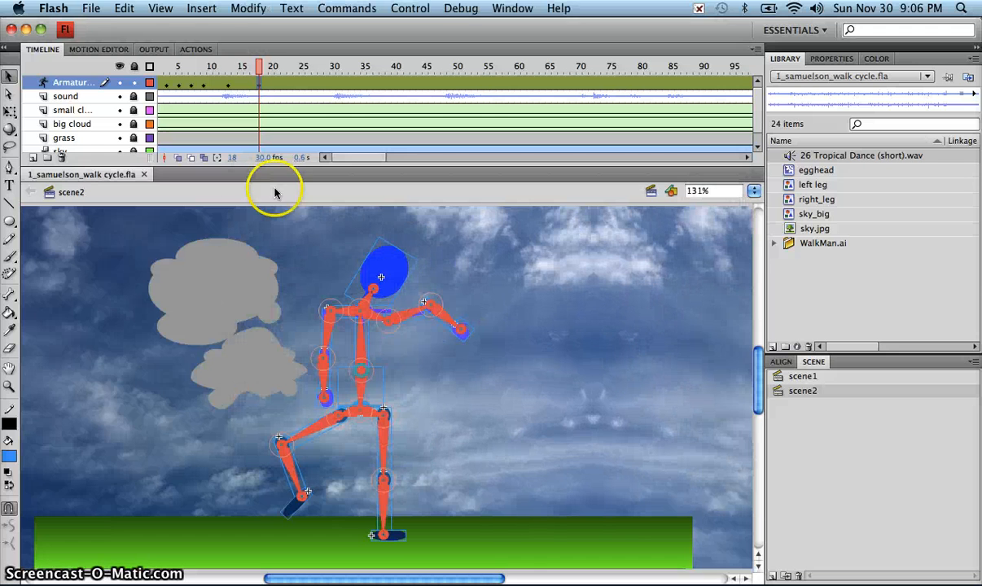